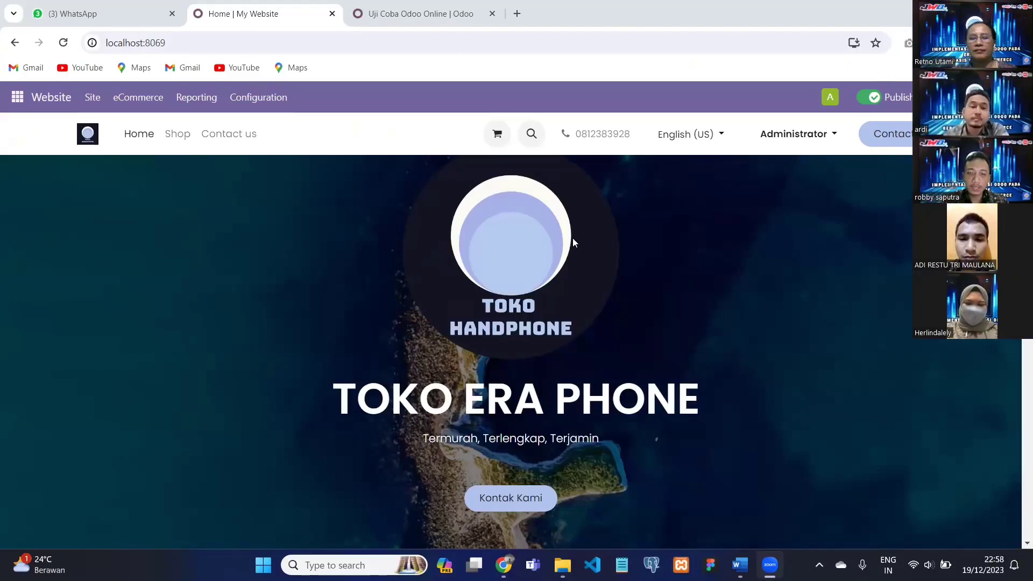
pyautogui.scroll(-1, 573, 238)
pyautogui.scroll(1, 570, 226)
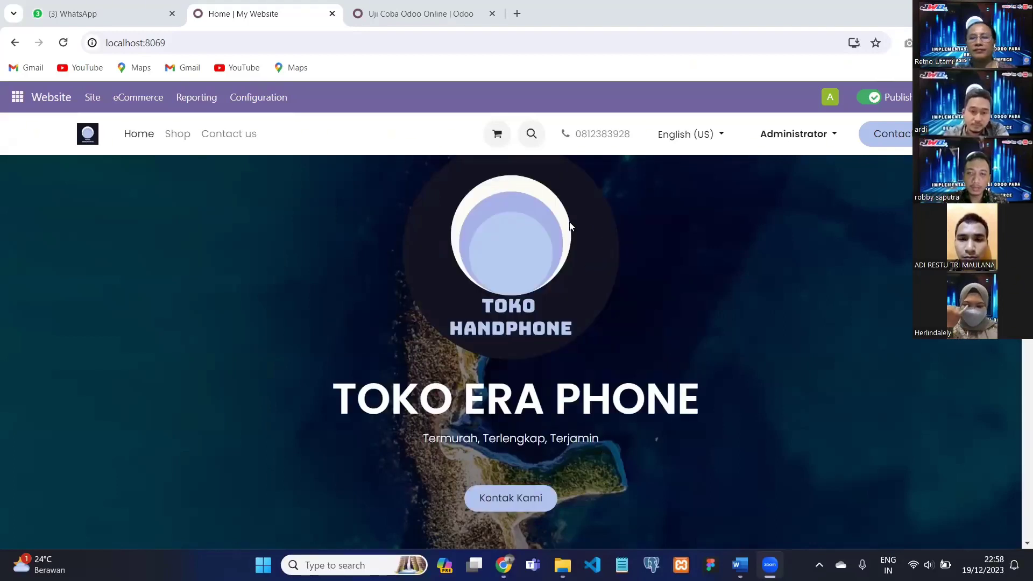
pyautogui.scroll(-3, 569, 223)
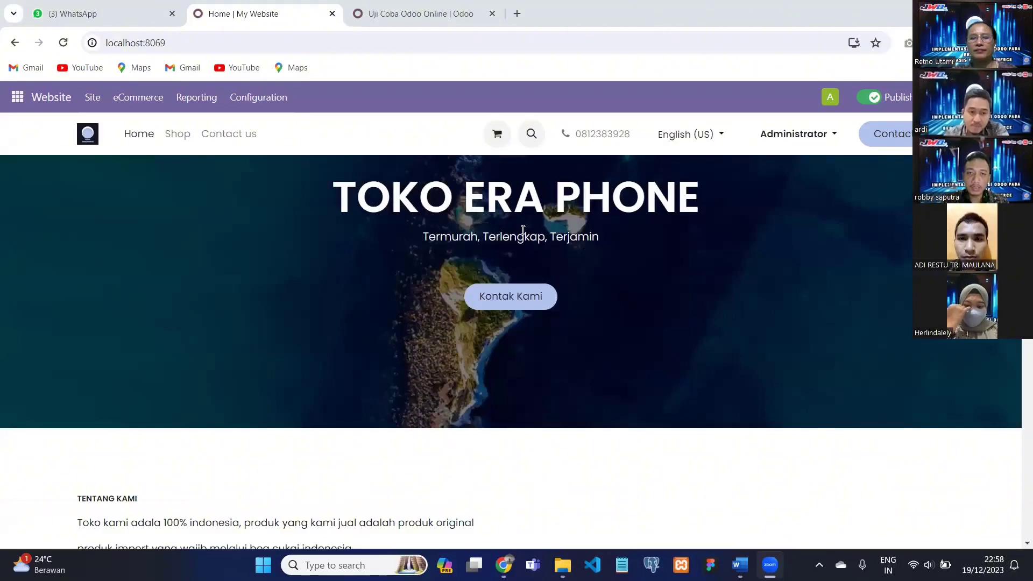
pyautogui.scroll(2, 522, 236)
pyautogui.scroll(2, 525, 269)
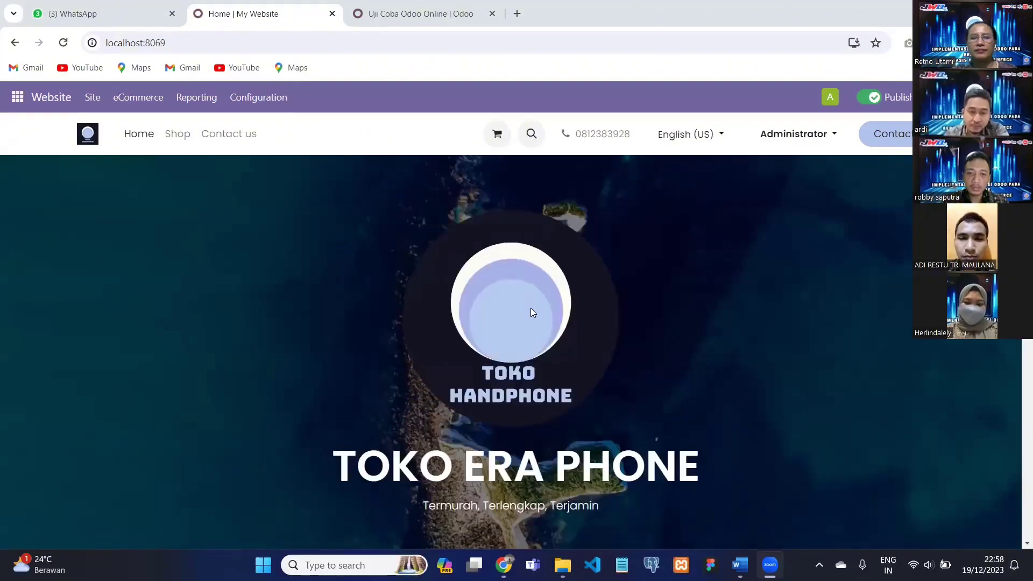
pyautogui.scroll(-1, 542, 345)
pyautogui.scroll(-2, 540, 340)
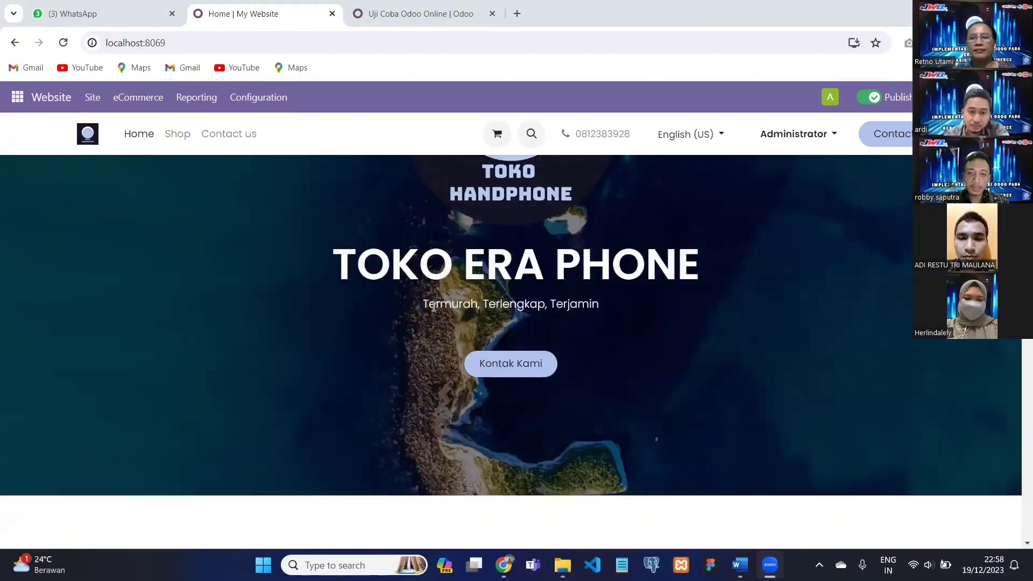
pyautogui.moveTo(427, 305); pyautogui.dragTo(580, 305)
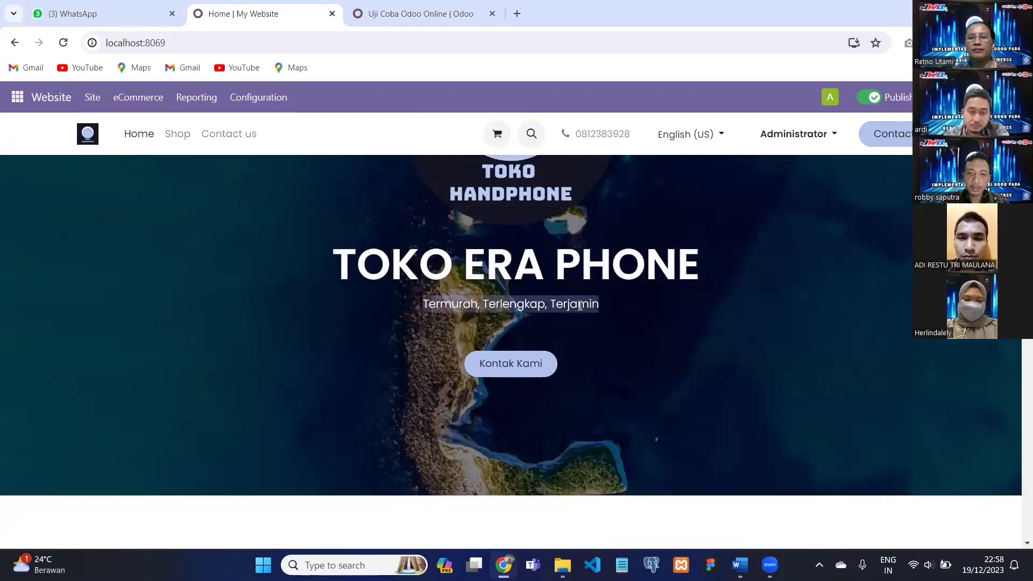
pyautogui.scroll(-2, 613, 291)
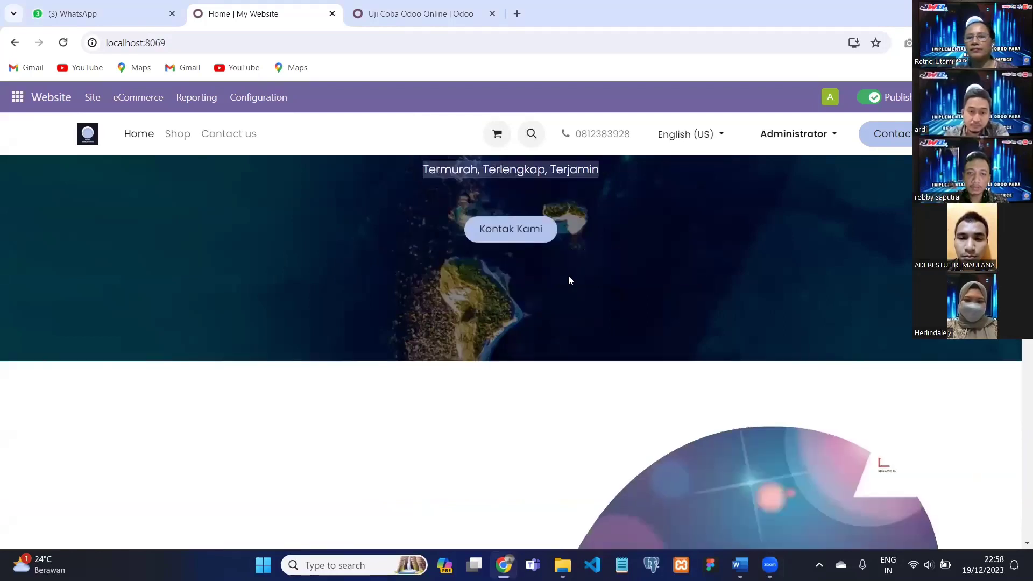
pyautogui.scroll(2, 568, 272)
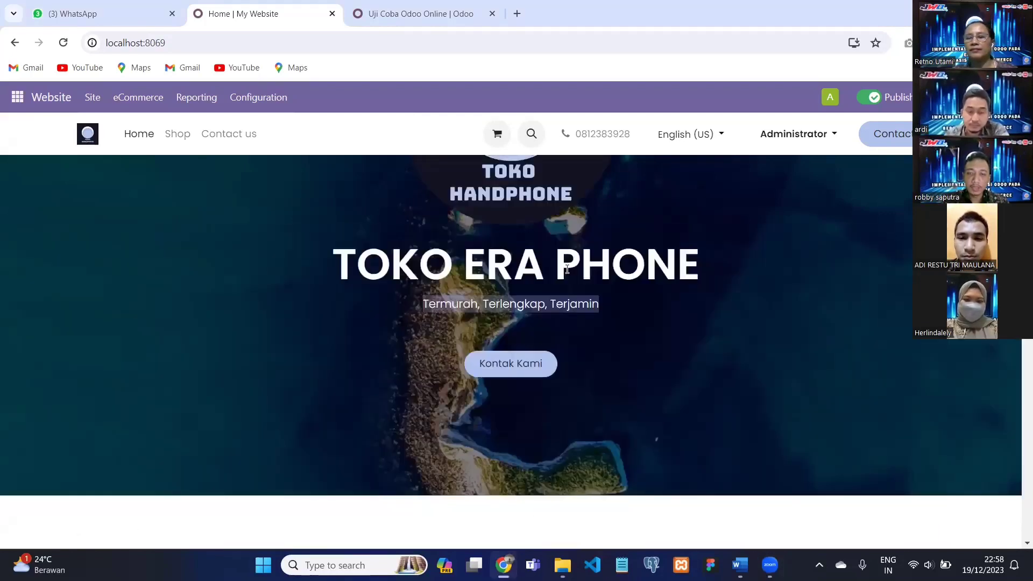
pyautogui.click(532, 365)
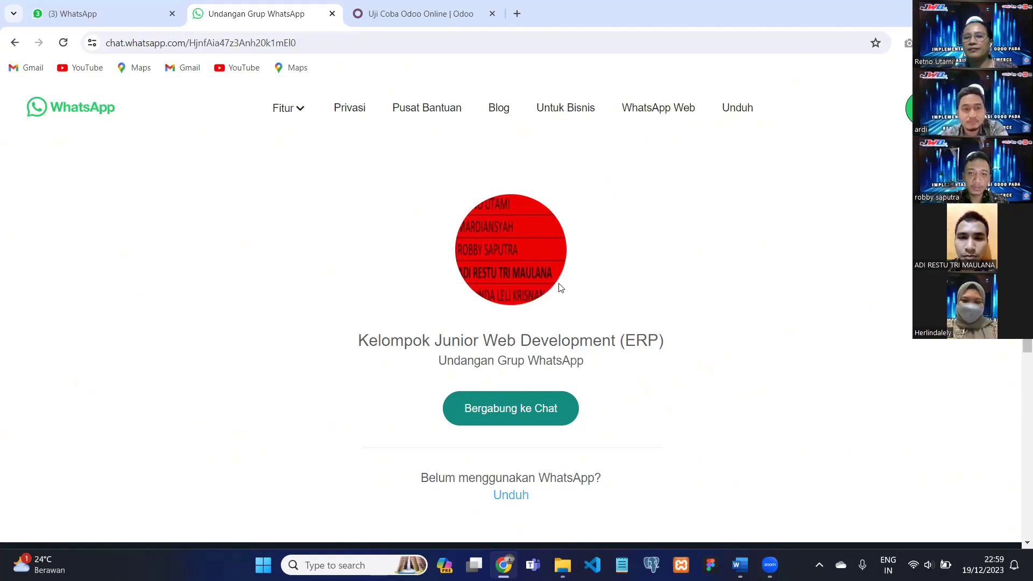
pyautogui.click(17, 46)
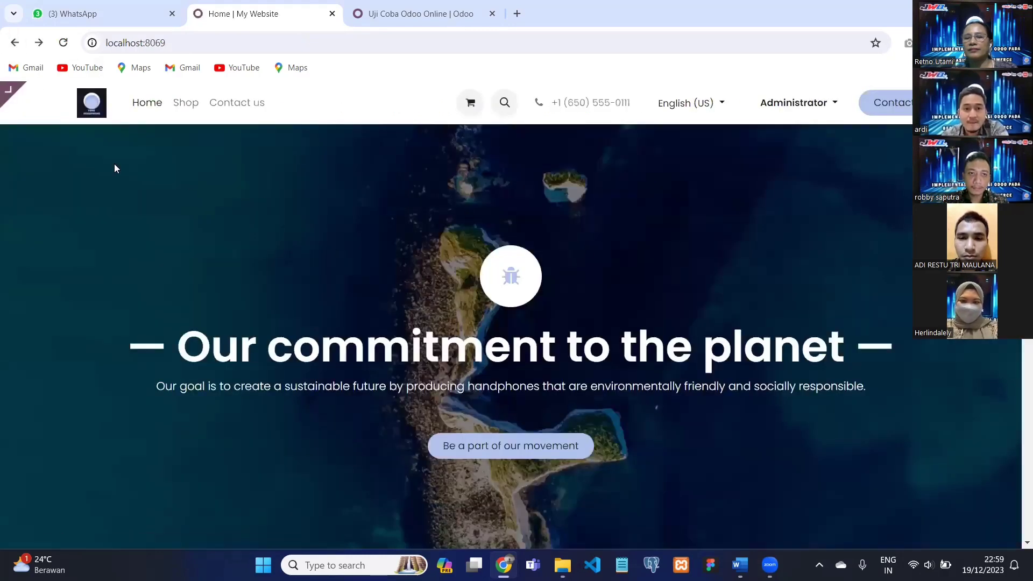
pyautogui.scroll(-2, 154, 125)
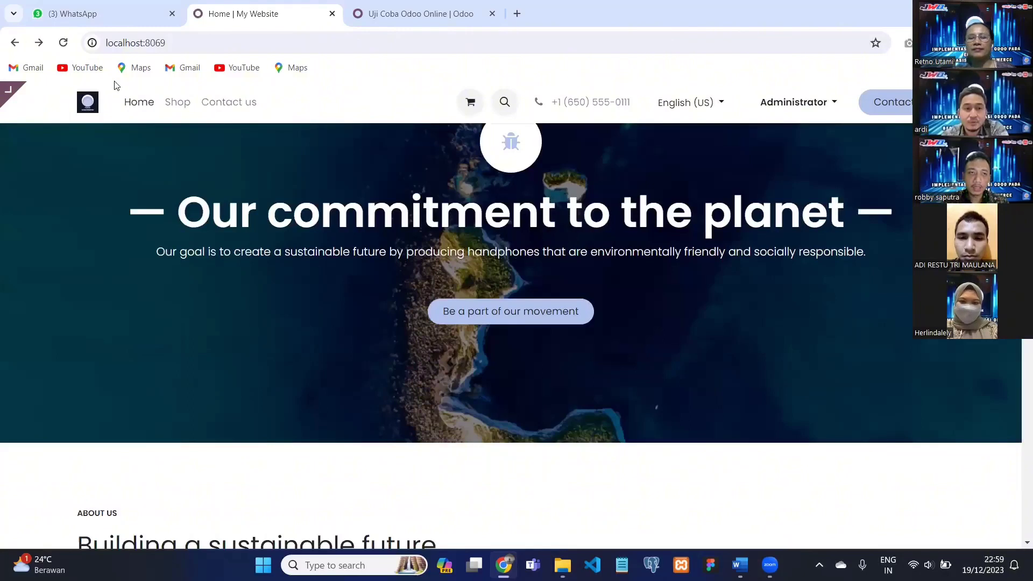
pyautogui.scroll(2, 116, 140)
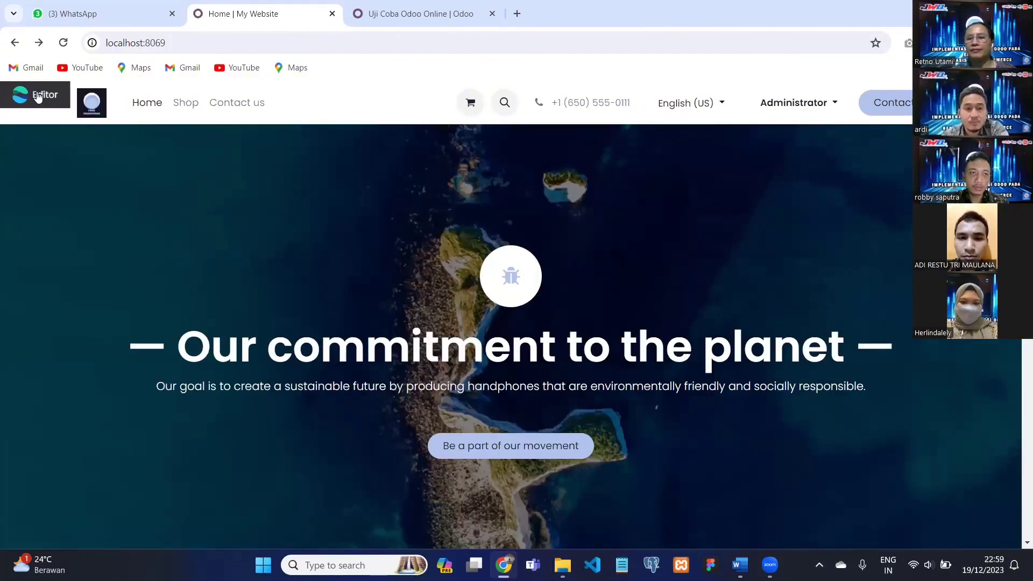
pyautogui.click(64, 95)
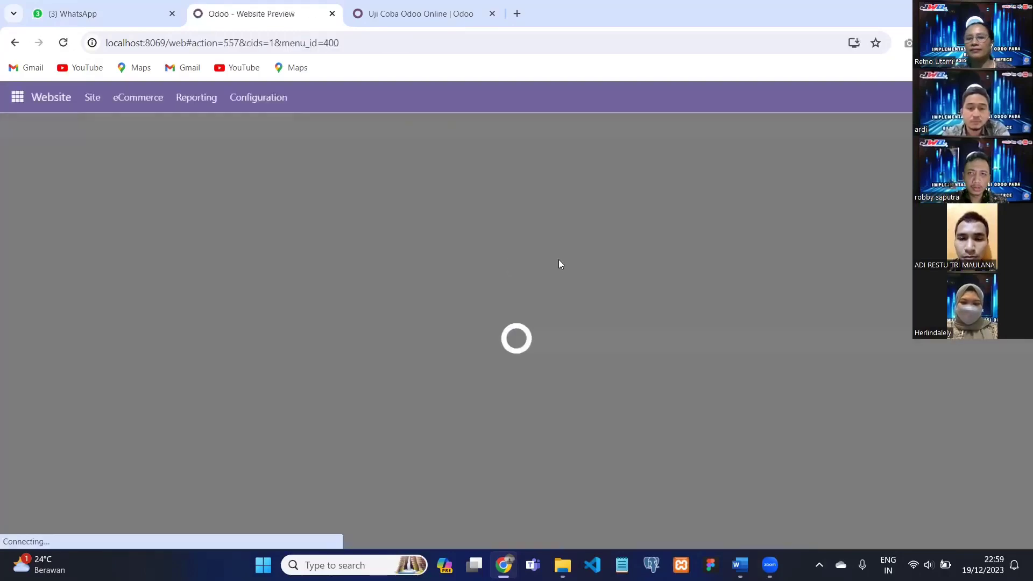
pyautogui.scroll(-5, 643, 244)
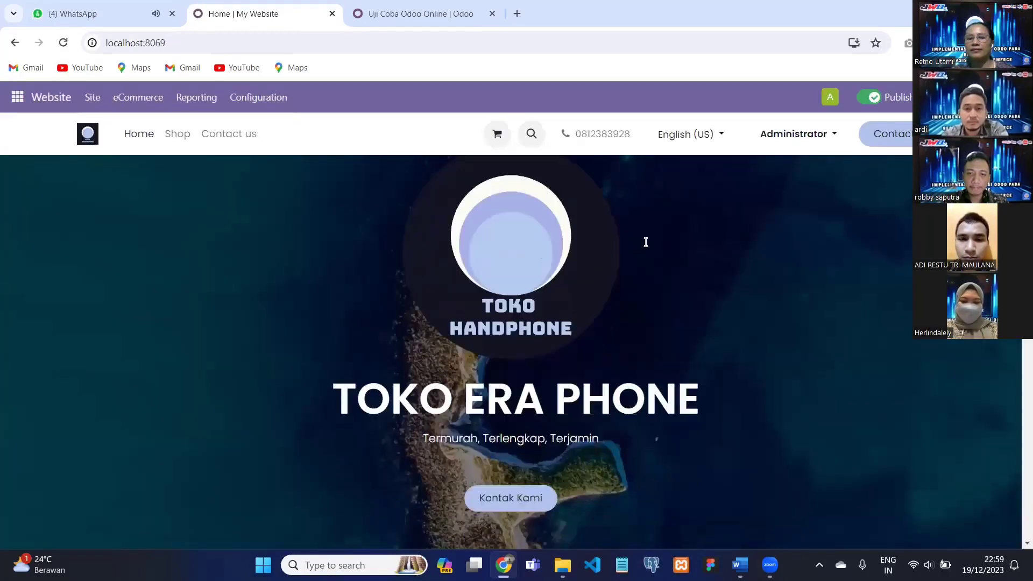
pyautogui.scroll(-7, 650, 248)
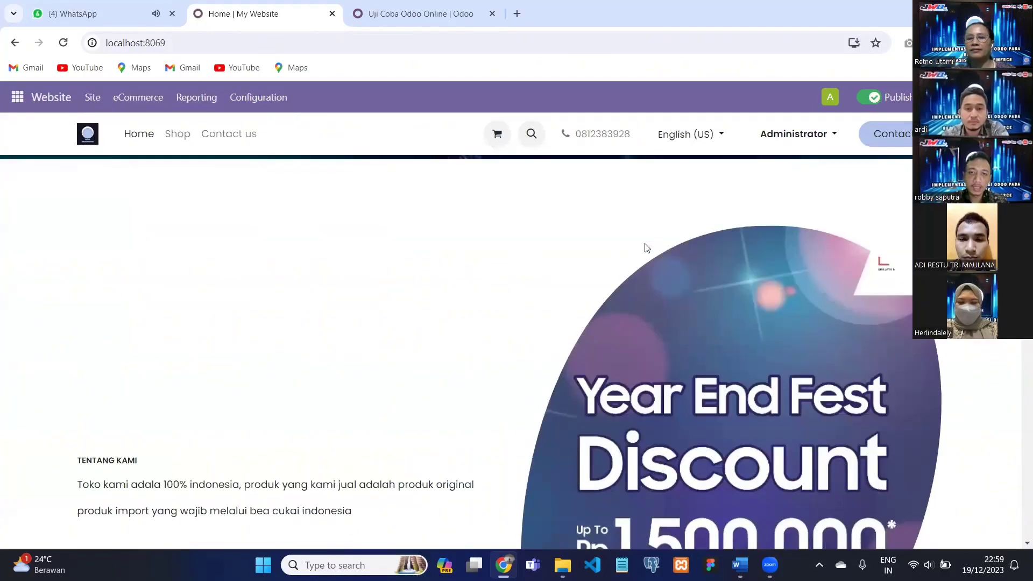
pyautogui.scroll(-2, 645, 248)
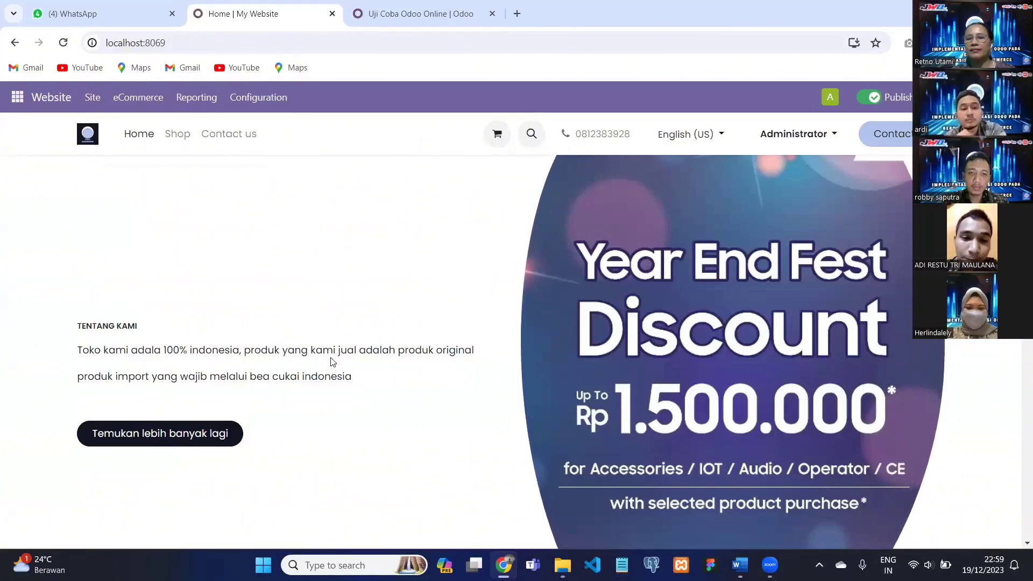
pyautogui.scroll(-3, 344, 353)
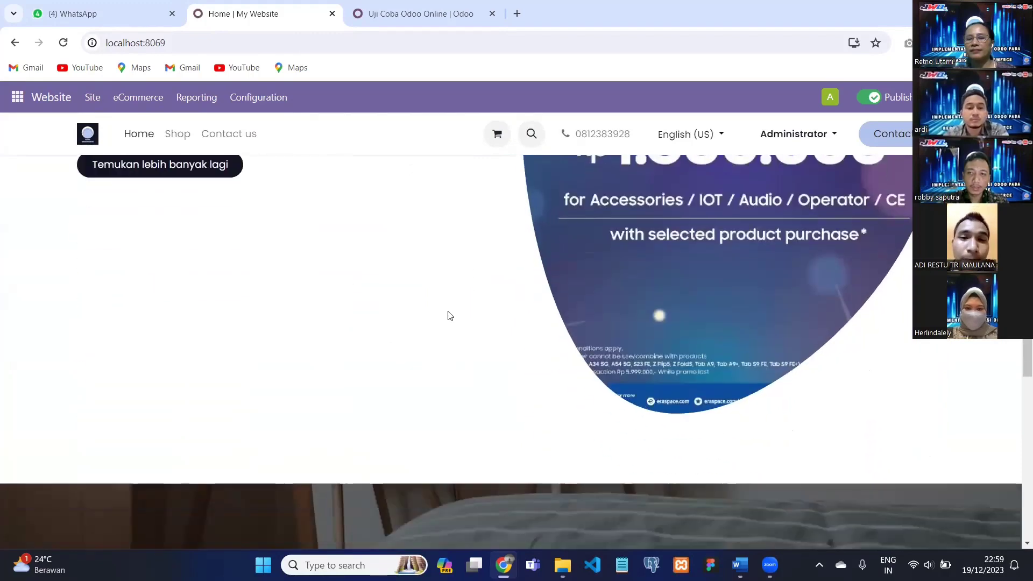
pyautogui.scroll(1, 603, 252)
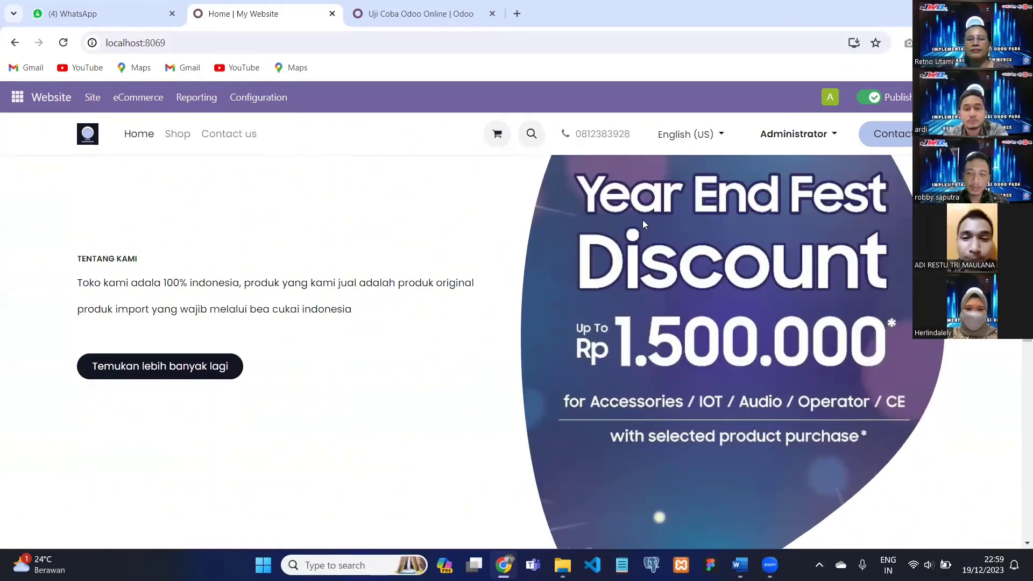
pyautogui.scroll(1, 638, 360)
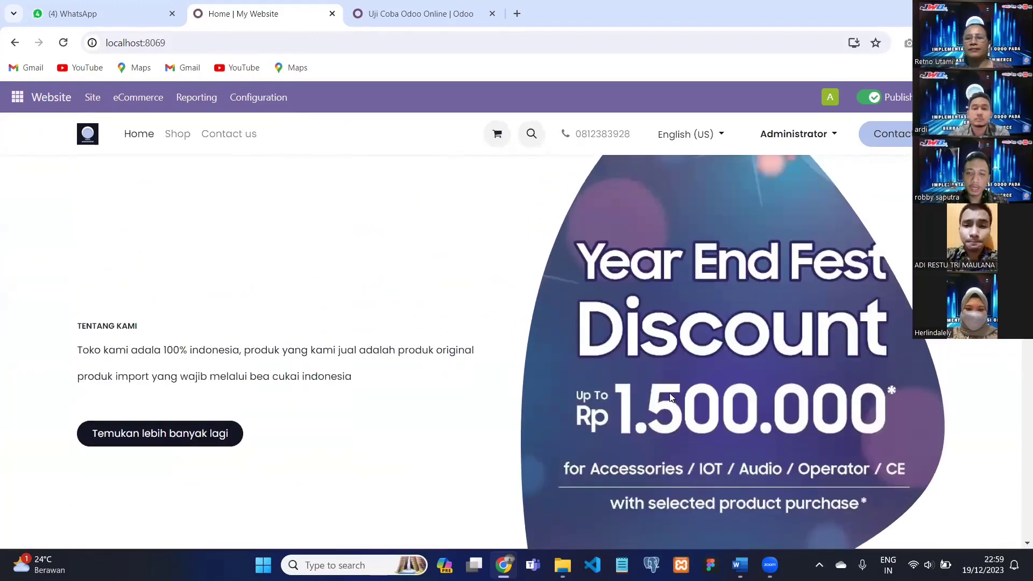
pyautogui.scroll(-1, 669, 371)
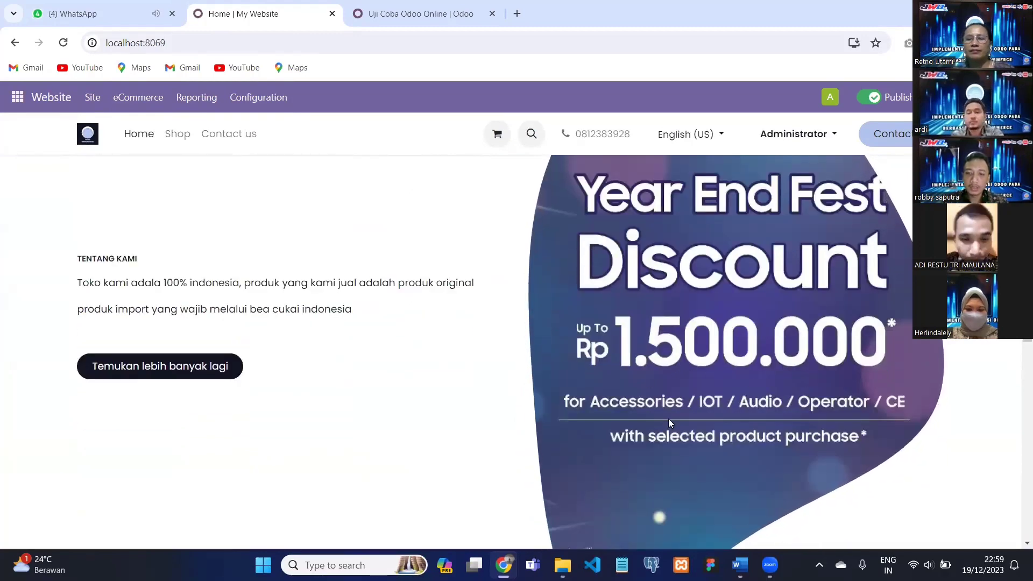
pyautogui.scroll(-8, 530, 330)
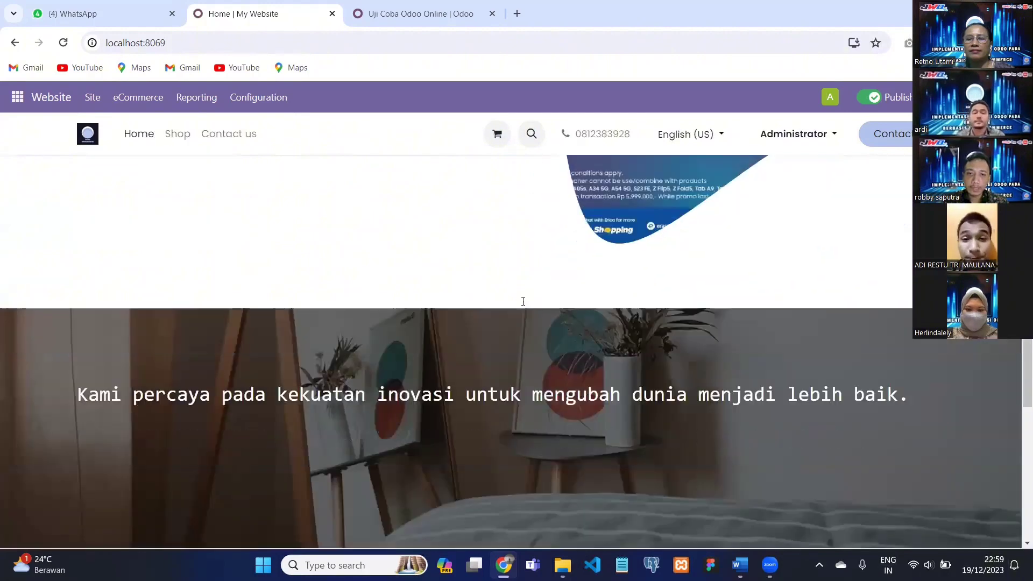
pyautogui.scroll(-1, 524, 301)
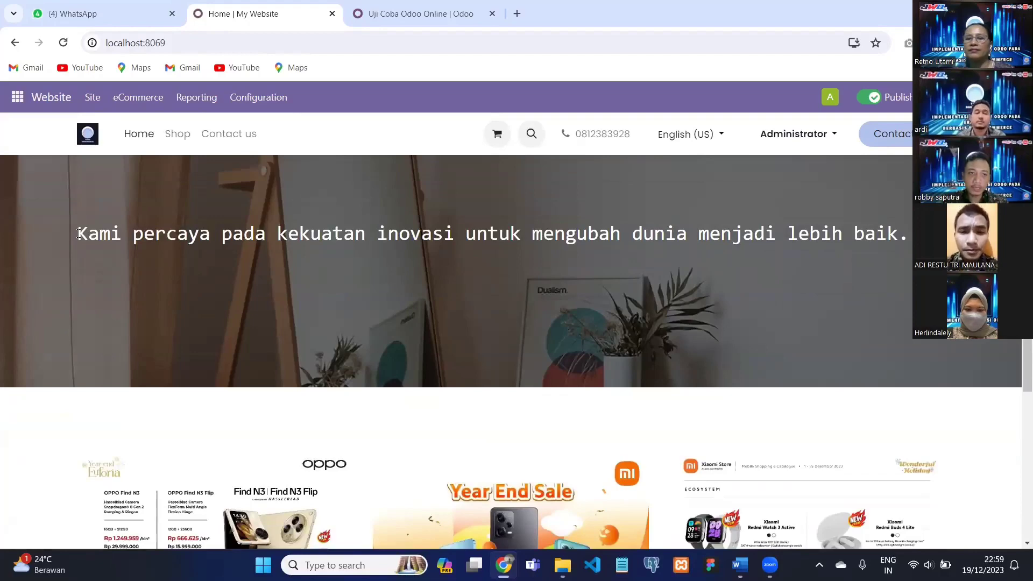
pyautogui.moveTo(78, 233); pyautogui.dragTo(820, 237)
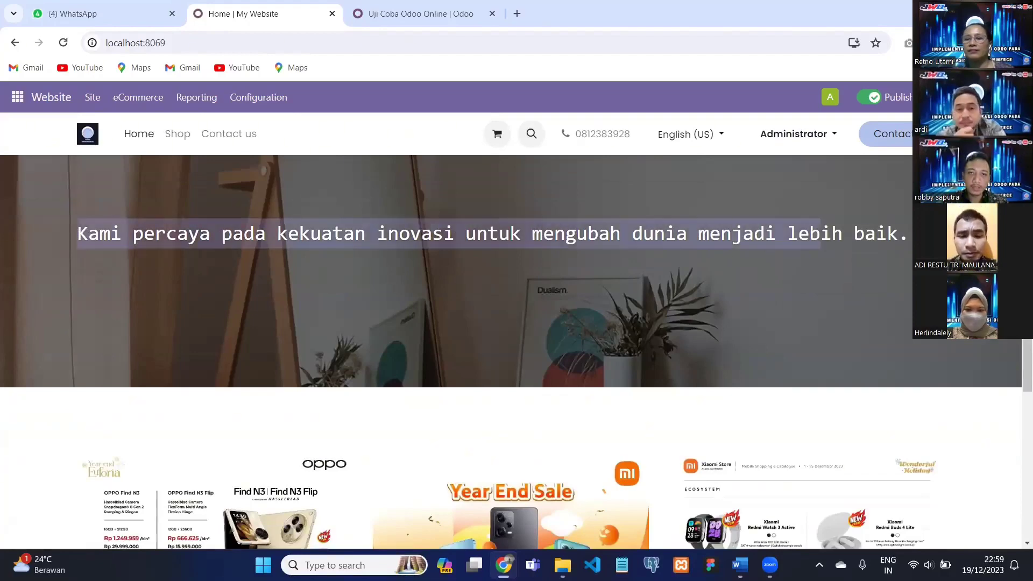
pyautogui.scroll(-3, 512, 285)
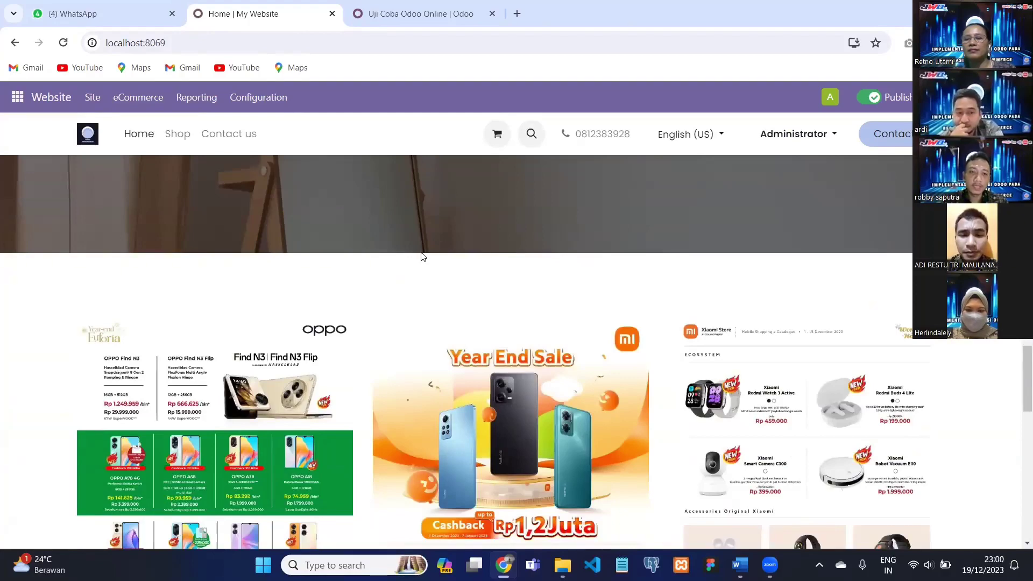
pyautogui.scroll(-3, 417, 253)
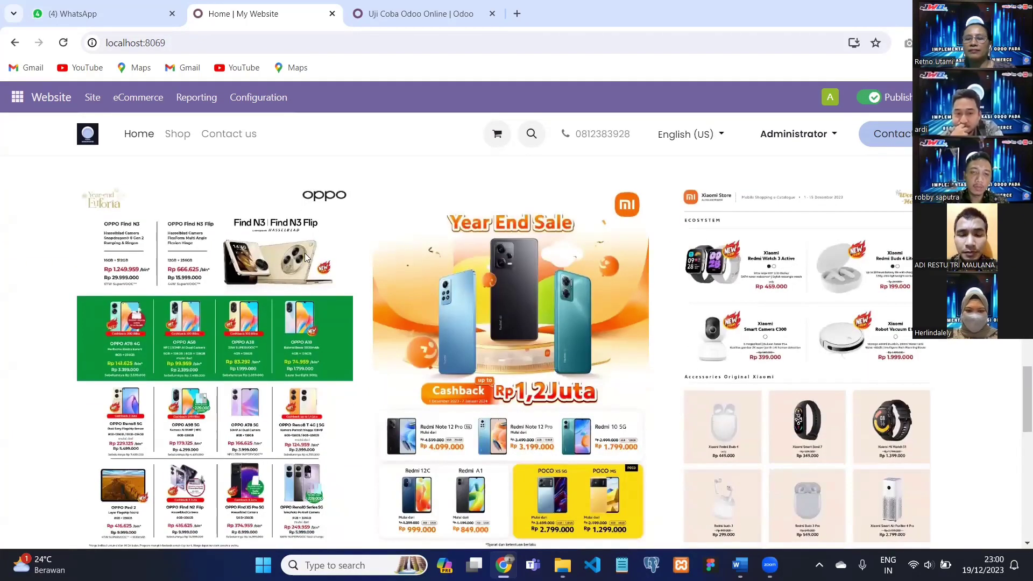
pyautogui.scroll(-1, 306, 257)
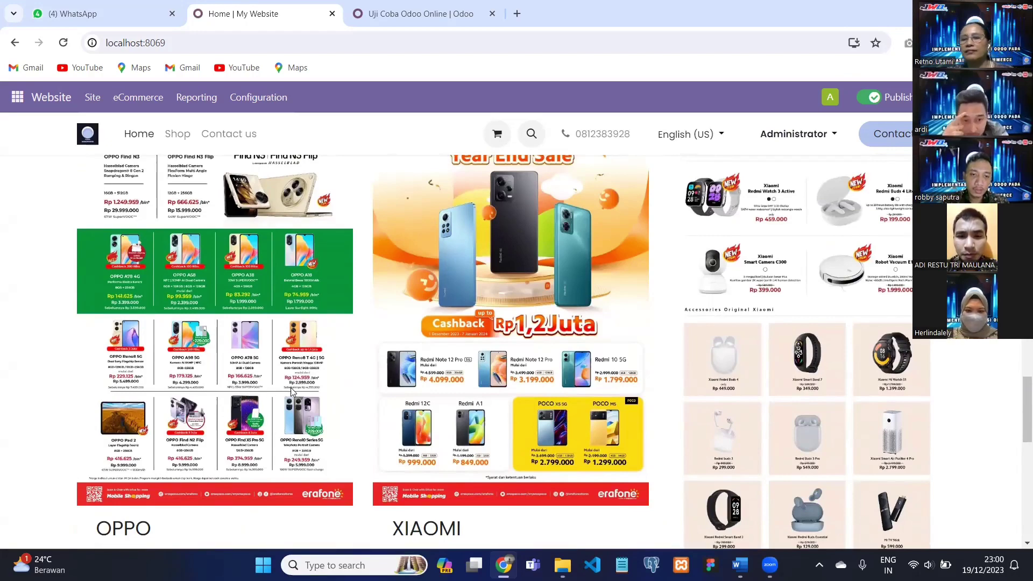
pyautogui.scroll(3, 461, 279)
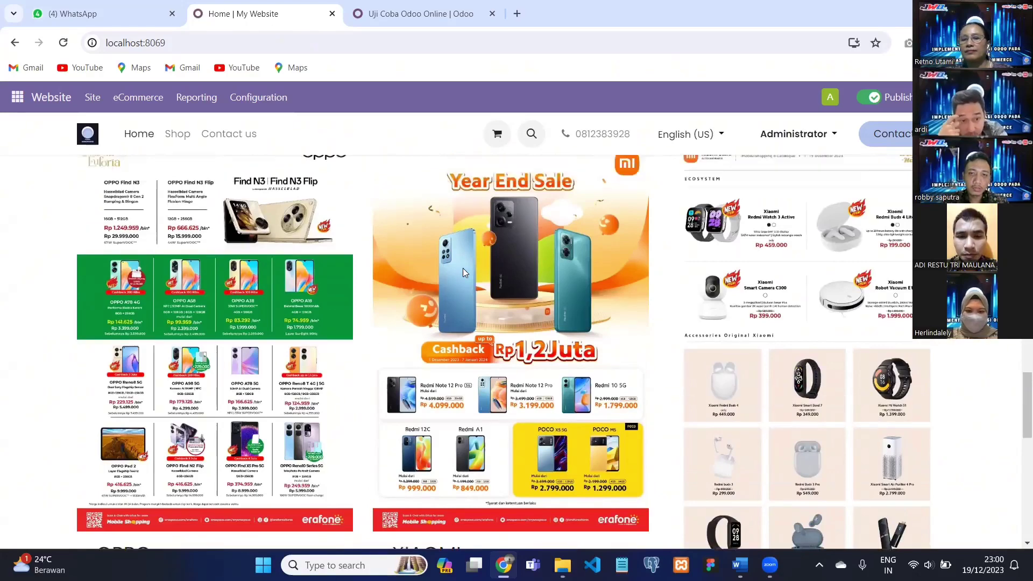
pyautogui.scroll(-1, 468, 267)
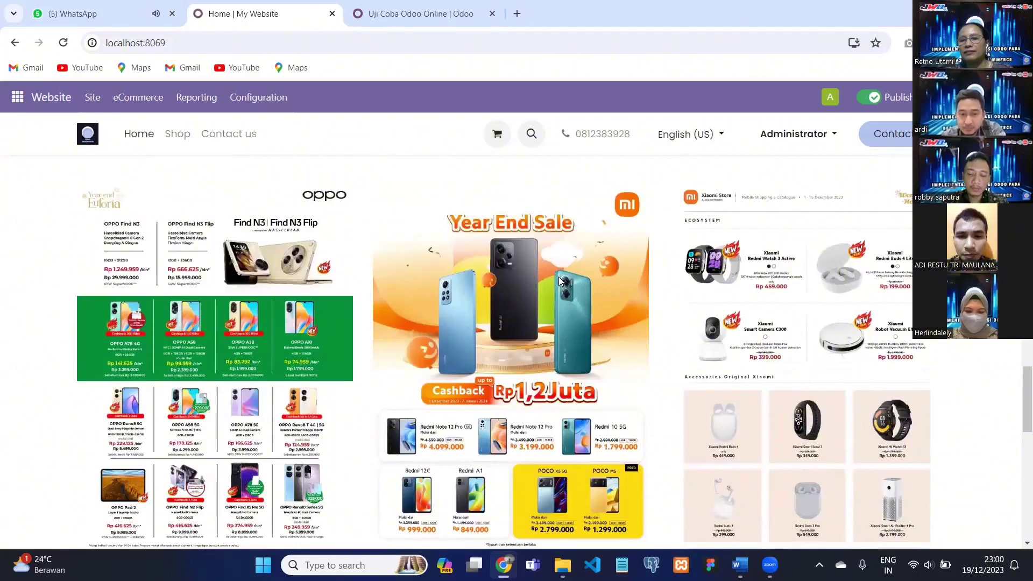
pyautogui.scroll(-1, 546, 253)
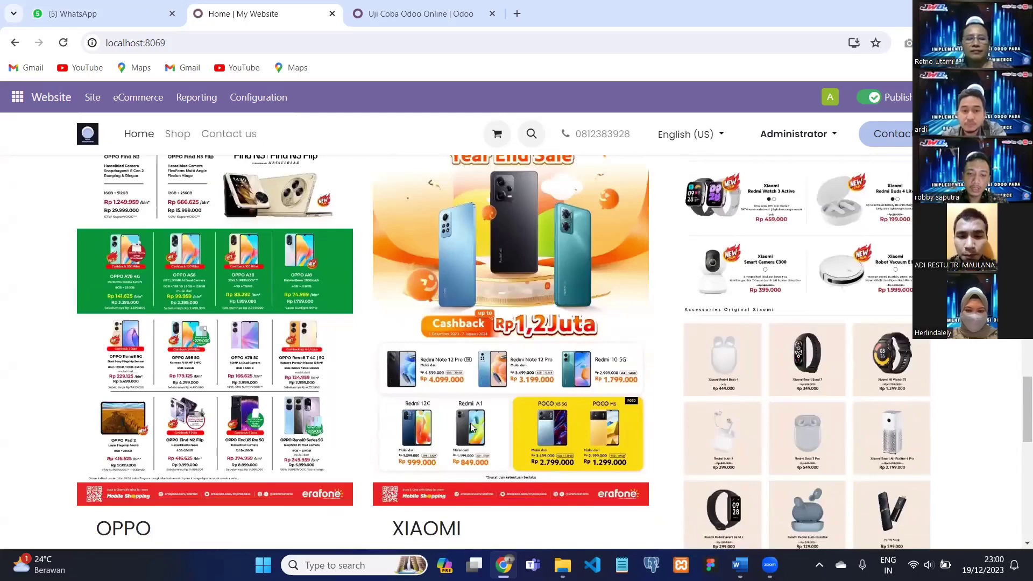
pyautogui.scroll(-1, 473, 420)
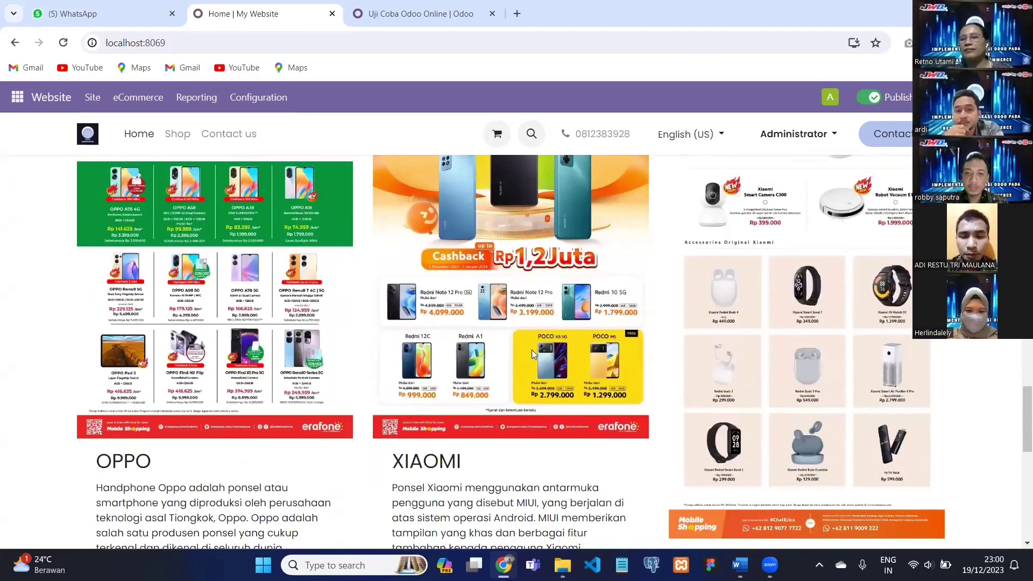
pyautogui.scroll(2, 541, 326)
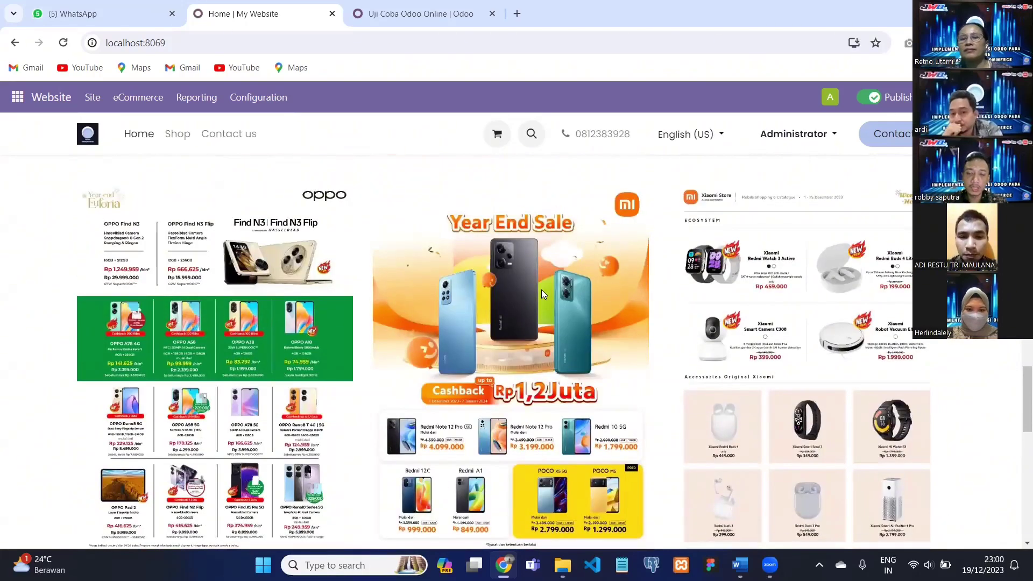
pyautogui.scroll(-1, 543, 297)
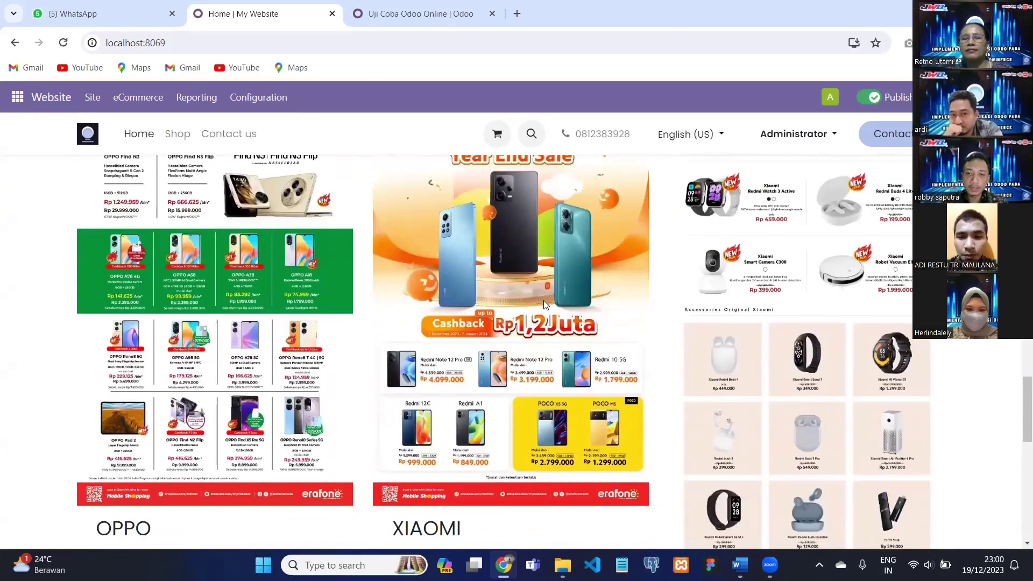
pyautogui.scroll(-1, 541, 300)
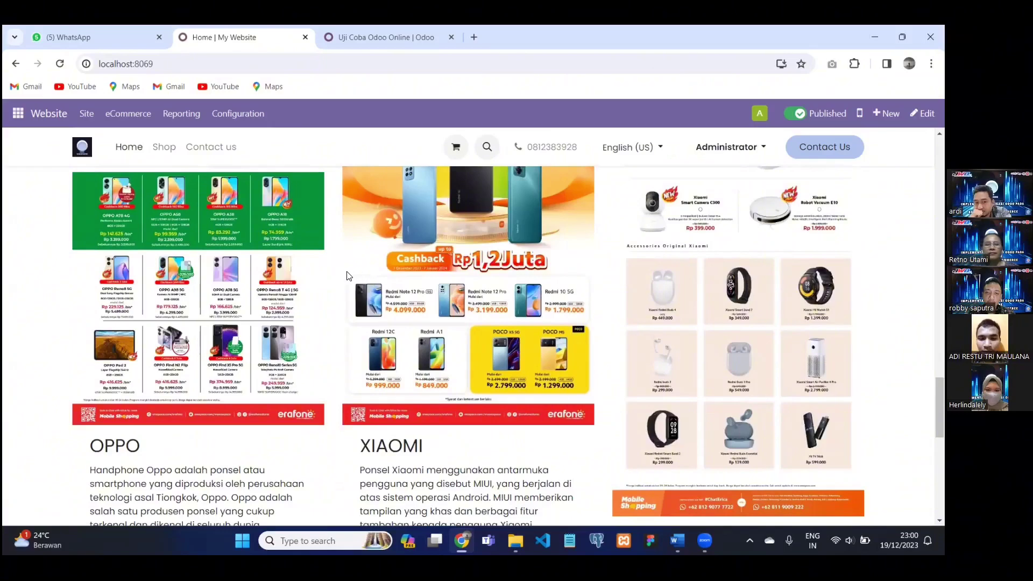
pyautogui.scroll(-2, 618, 267)
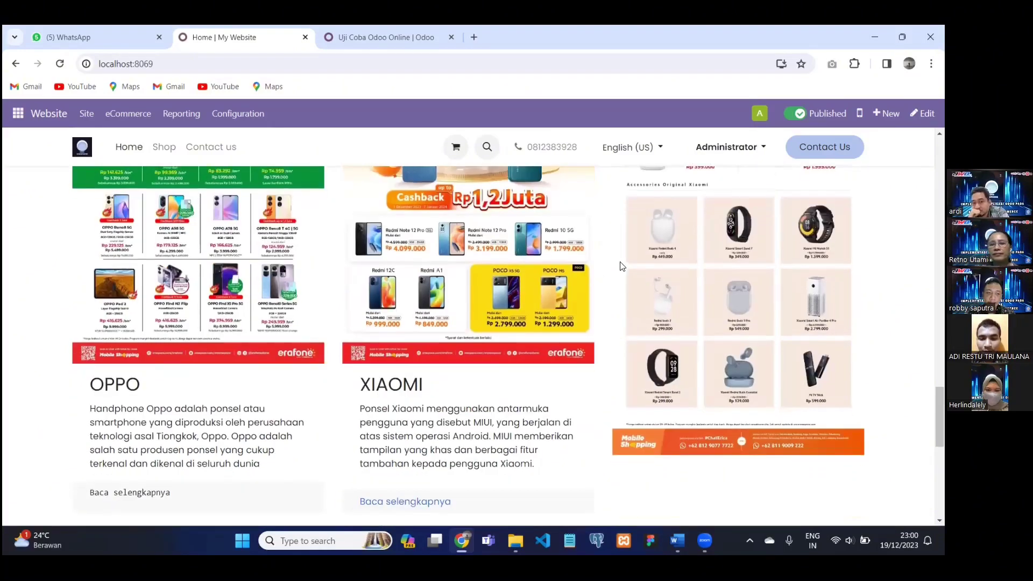
pyautogui.scroll(2, 643, 268)
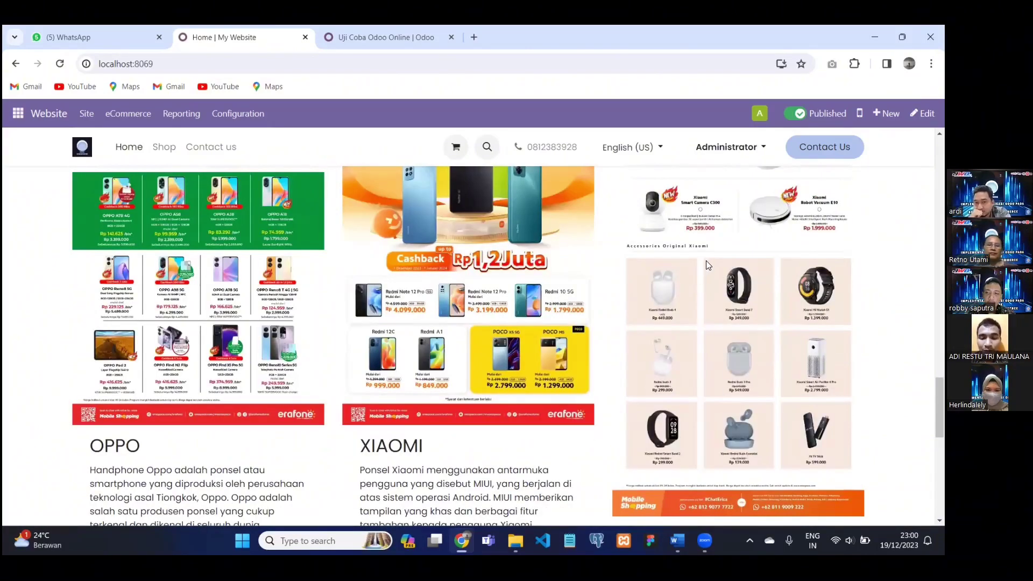
pyautogui.scroll(2, 739, 287)
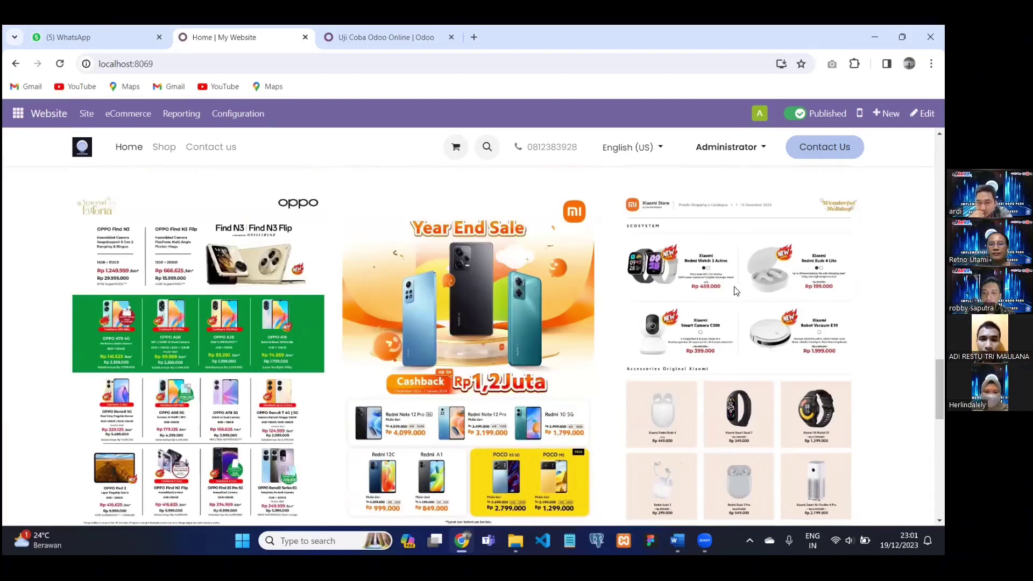
pyautogui.scroll(-2, 735, 290)
pyautogui.scroll(-1, 700, 290)
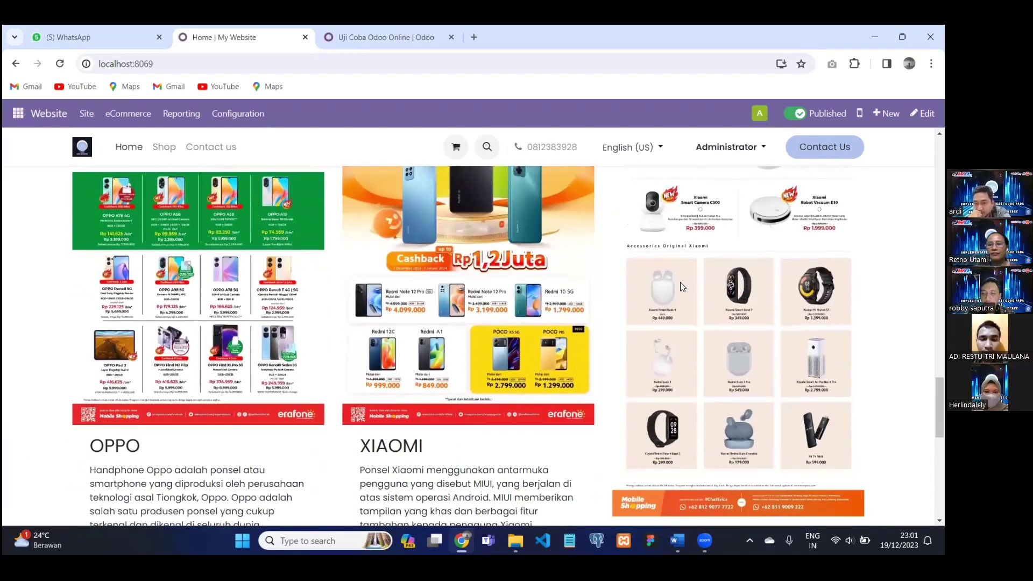
pyautogui.scroll(-2, 672, 276)
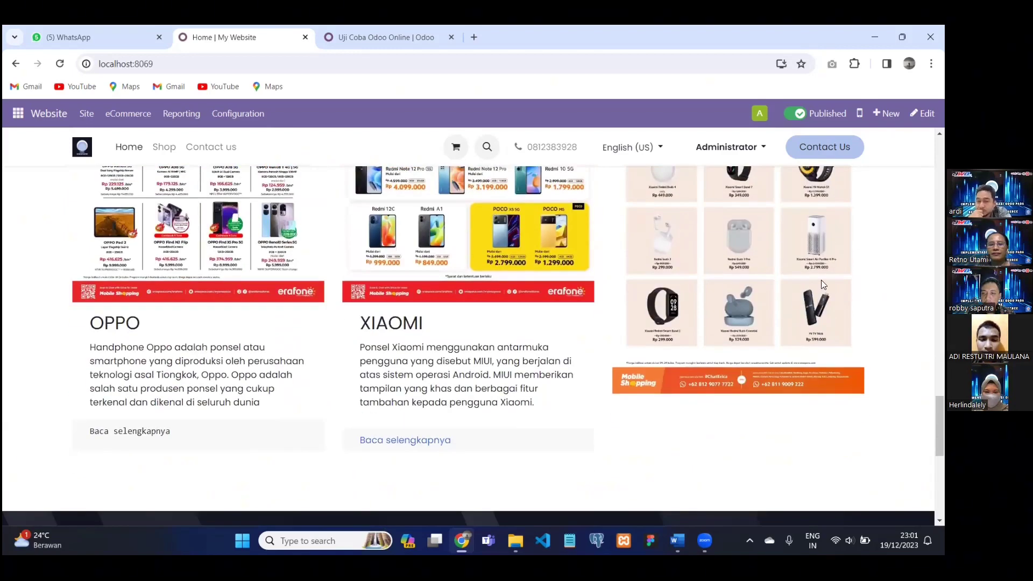
pyautogui.scroll(1, 797, 283)
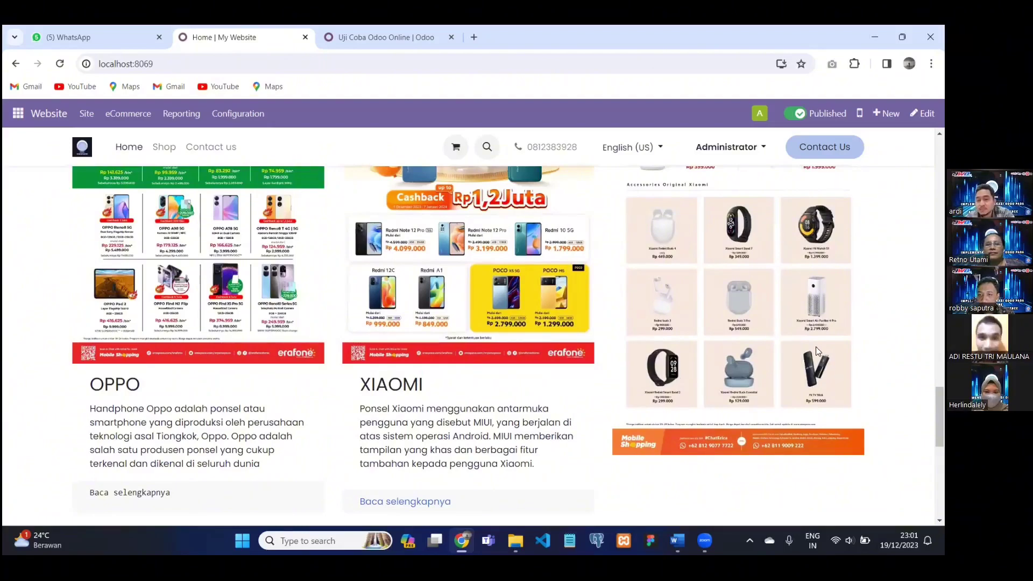
pyautogui.scroll(-1, 735, 375)
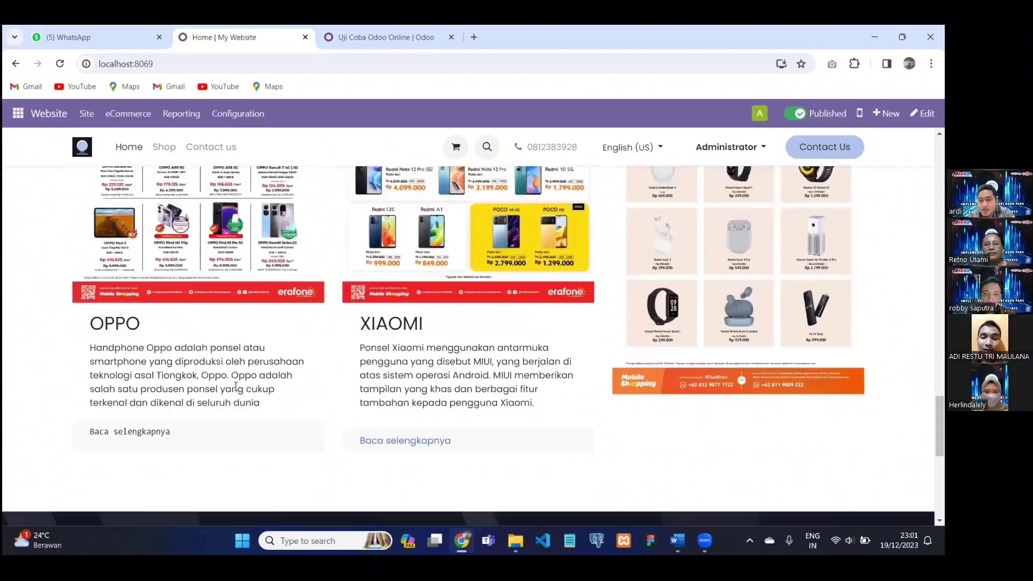
pyautogui.scroll(-1, 116, 343)
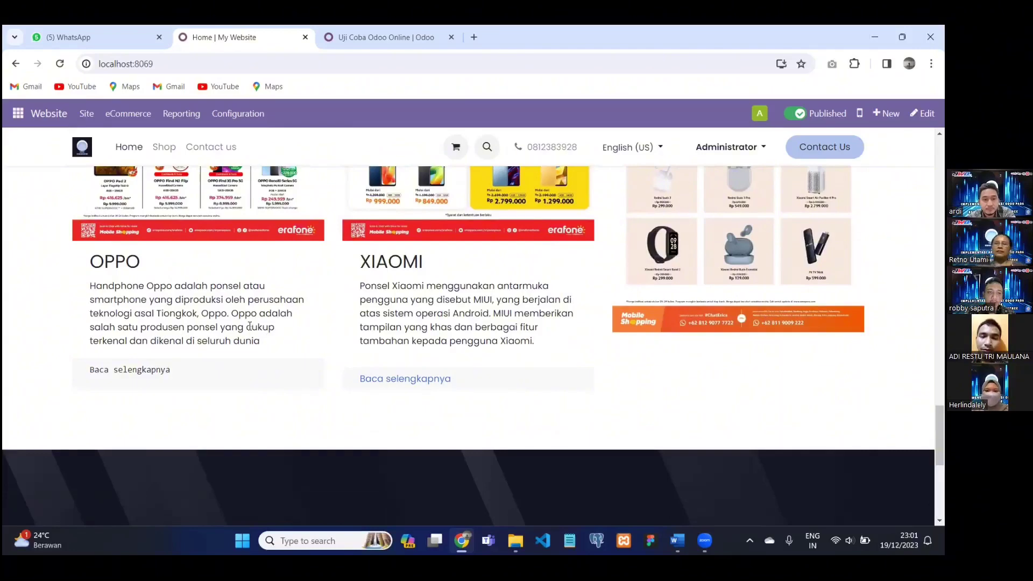
pyautogui.scroll(2, 233, 330)
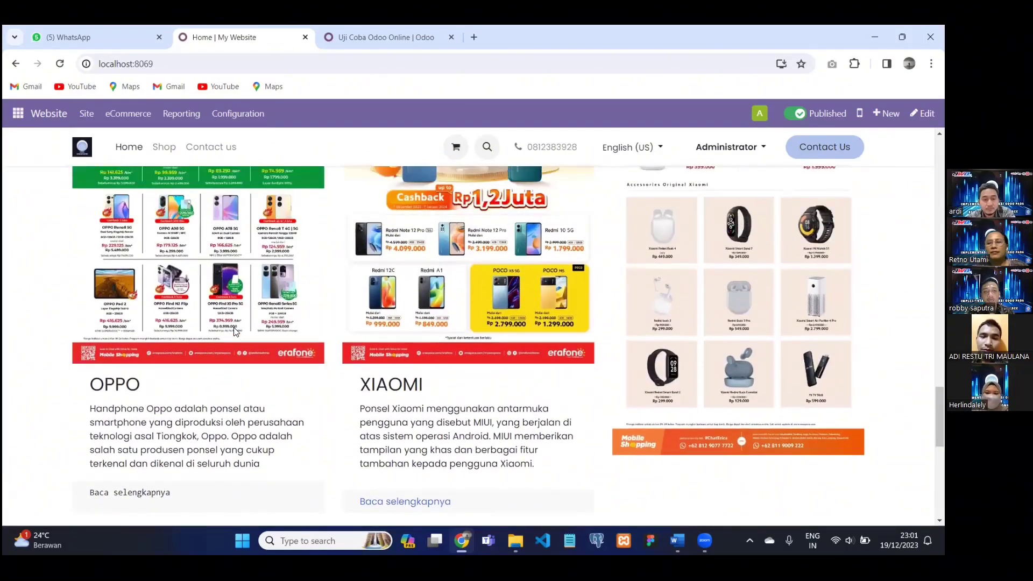
pyautogui.scroll(-1, 256, 331)
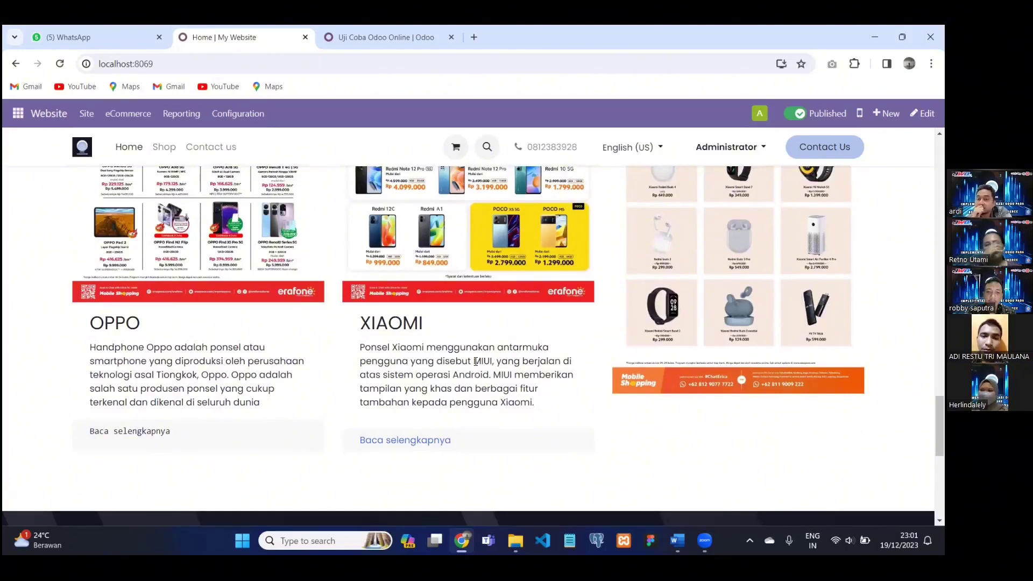
pyautogui.scroll(-5, 512, 347)
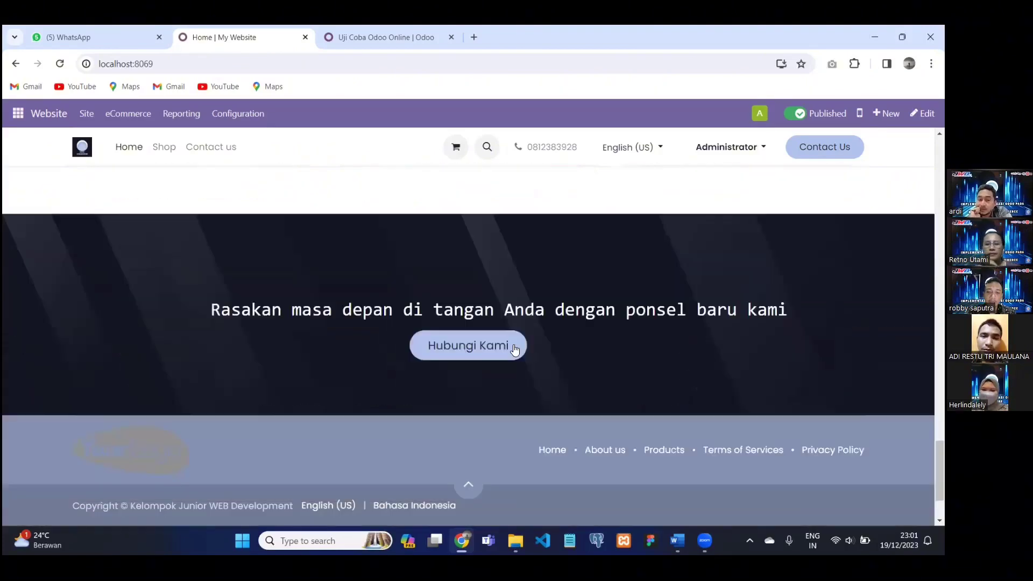
# Browse the Shop page listing the three Rp 1.00 products.
pyautogui.scroll(-1, 514, 346)
pyautogui.scroll(-1, 231, 283)
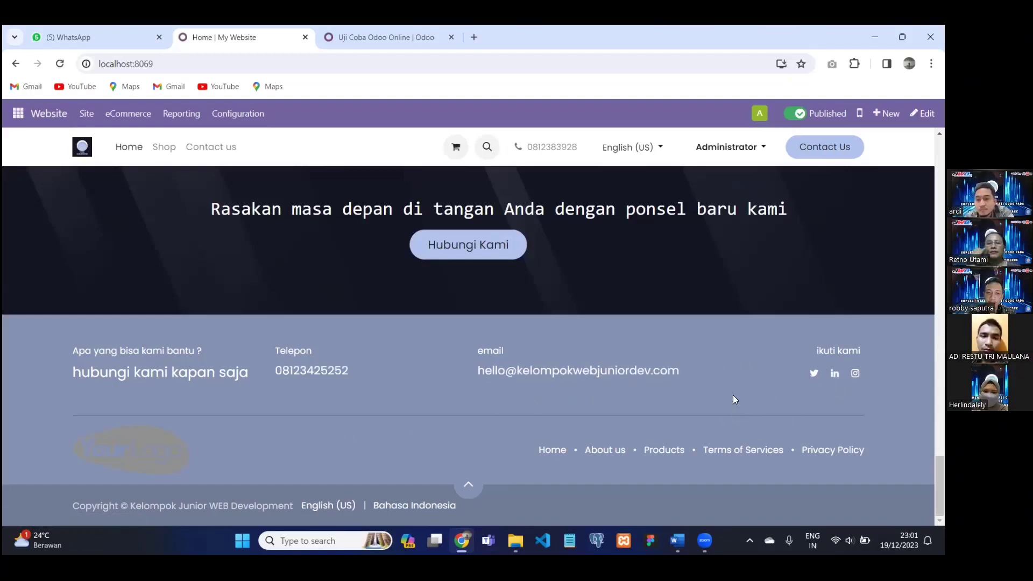
pyautogui.scroll(10, 153, 360)
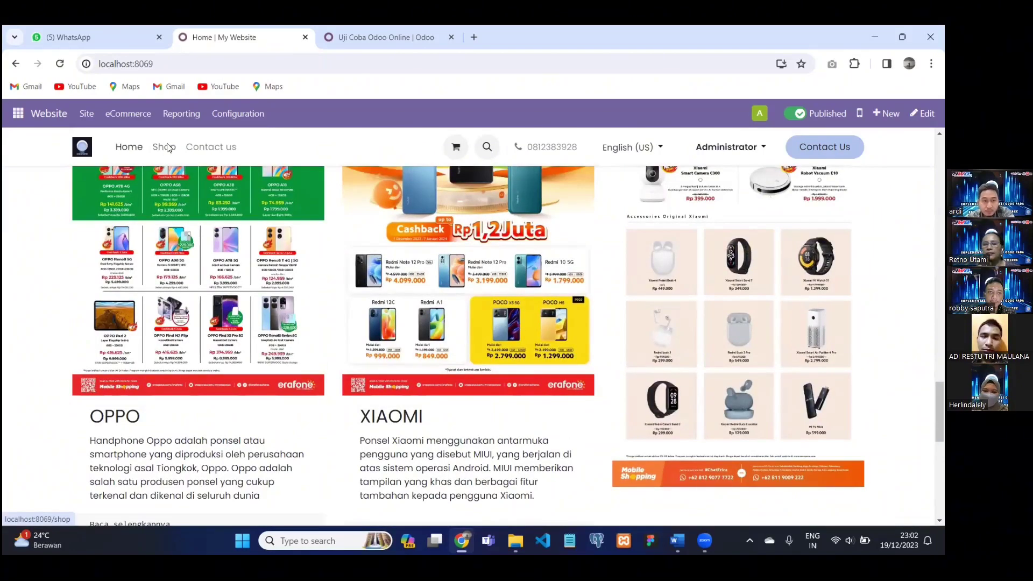
pyautogui.click(165, 147)
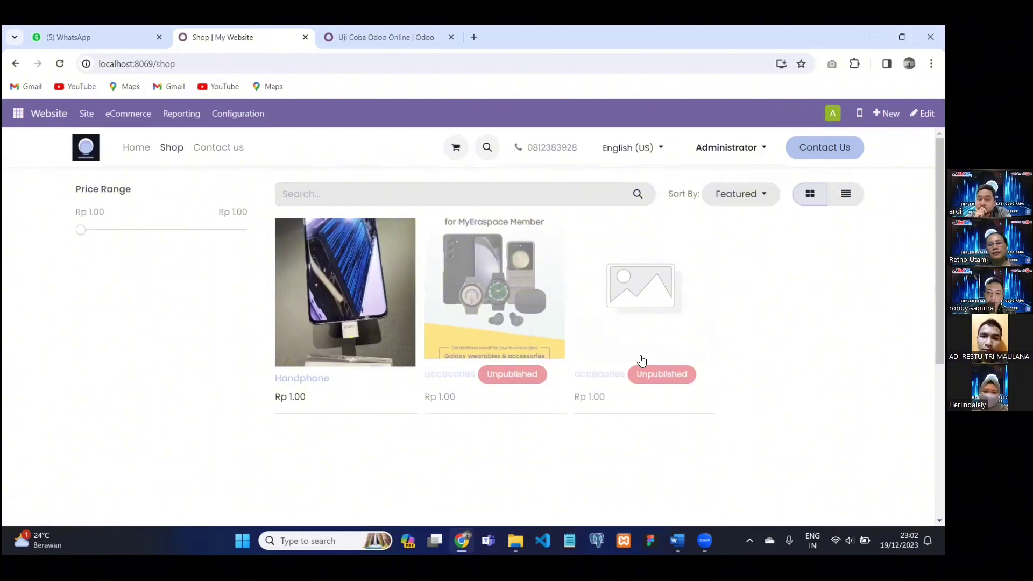
pyautogui.scroll(-1, 297, 280)
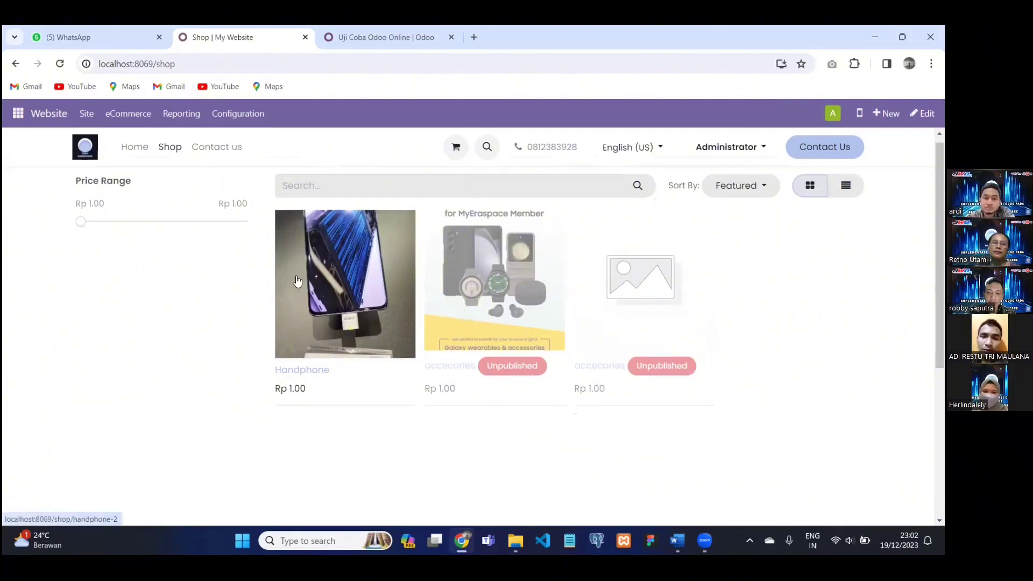
pyautogui.scroll(-2, 298, 280)
pyautogui.scroll(2, 282, 244)
# View the Contact us page, then open Reporting > Analytics with its Connect Plausible option.
pyautogui.click(217, 147)
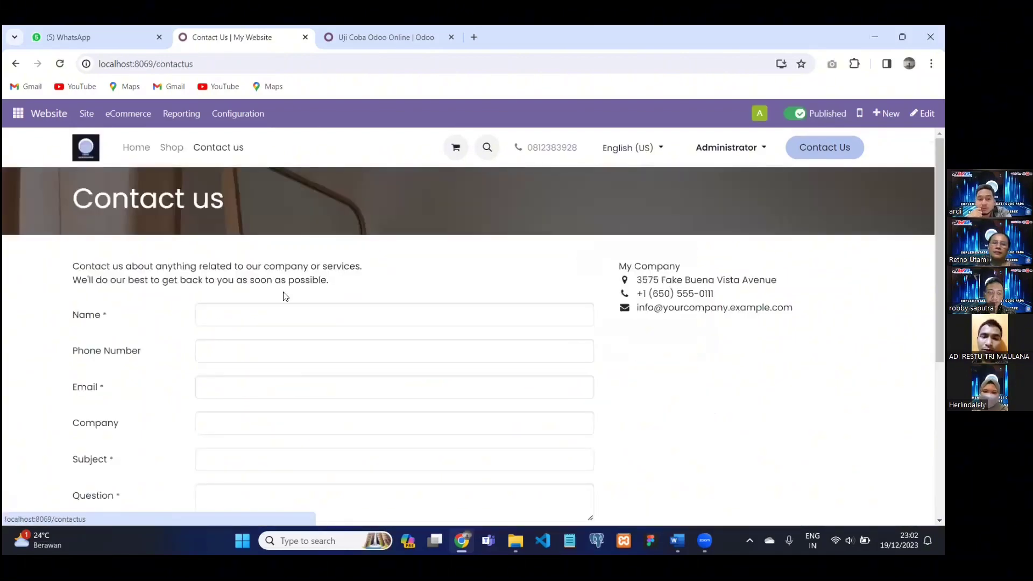
pyautogui.scroll(-1, 286, 296)
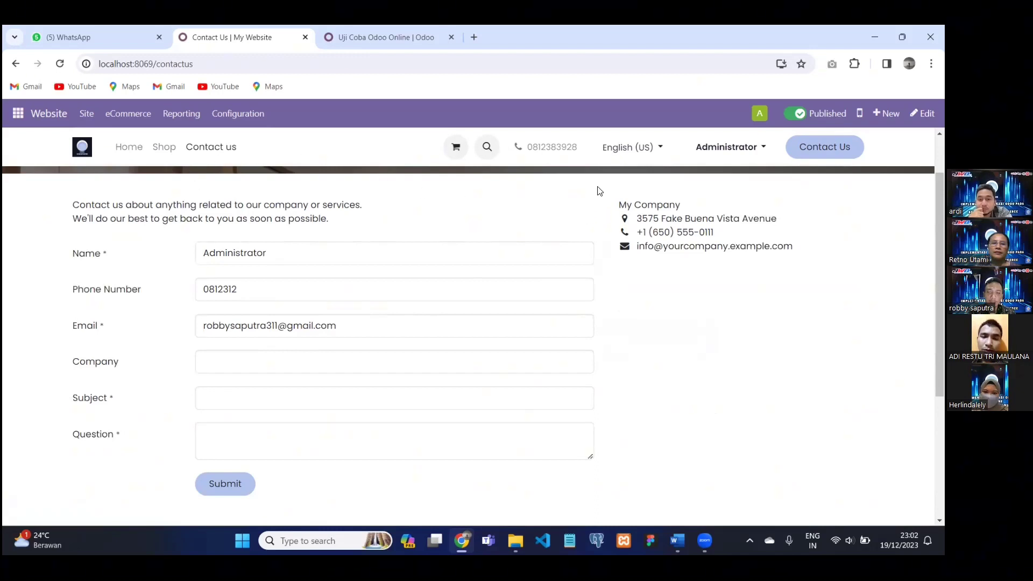
pyautogui.scroll(1, 473, 194)
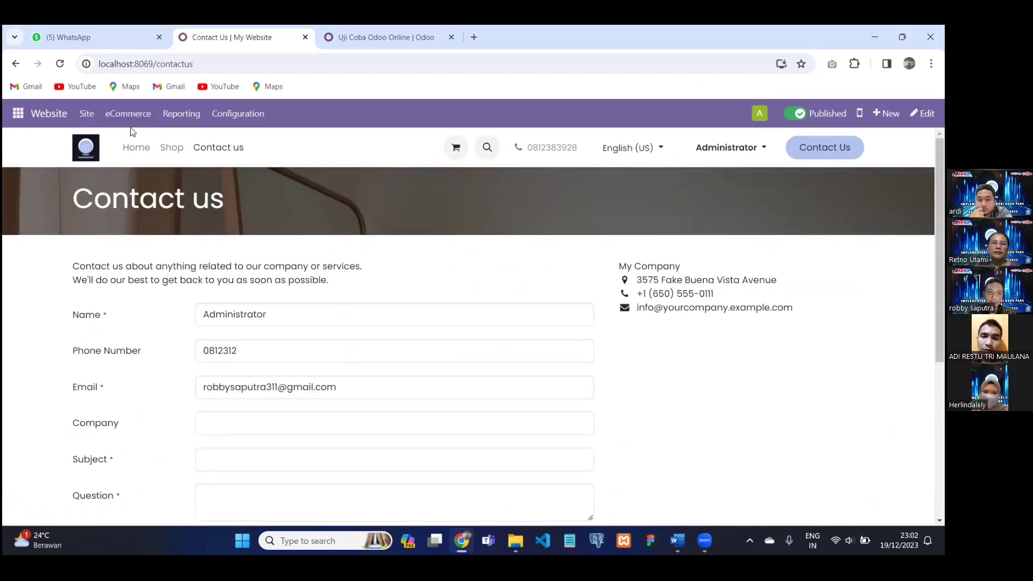
pyautogui.click(182, 118)
pyautogui.click(200, 148)
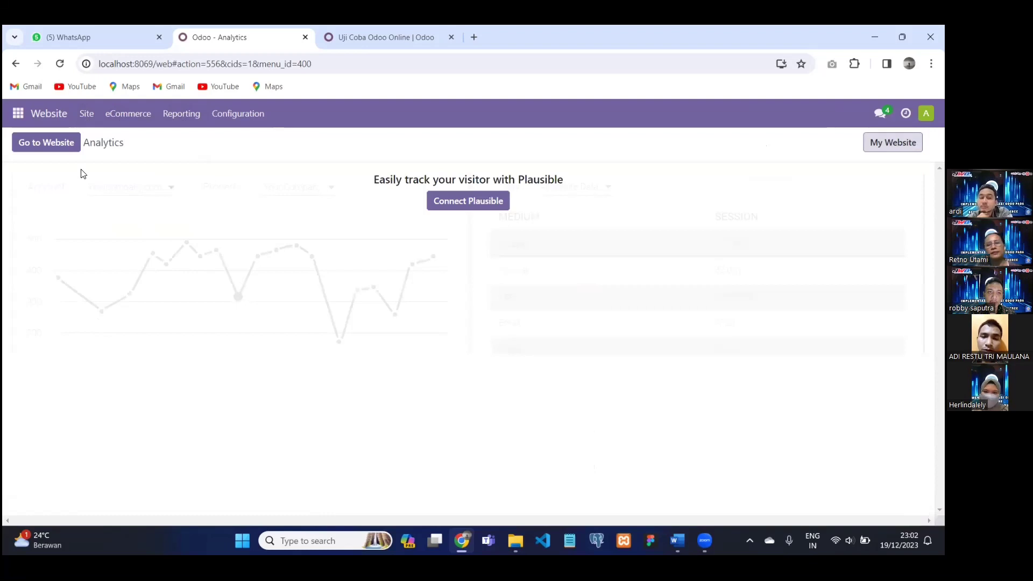
# Open the Plausible analytics documentation, then return to Analytics and go to the website.
pyautogui.click(468, 201)
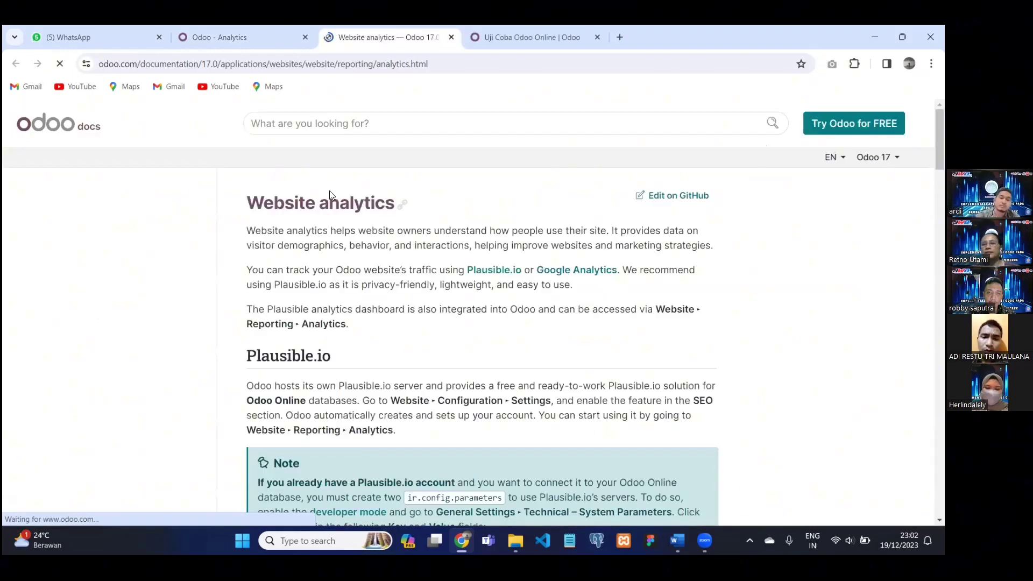
pyautogui.click(276, 38)
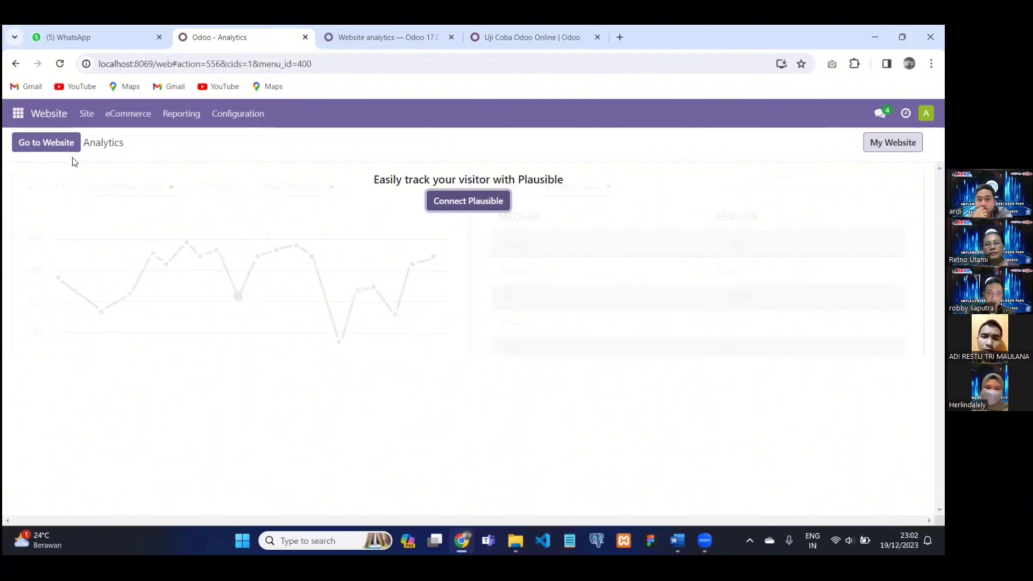
pyautogui.click(67, 143)
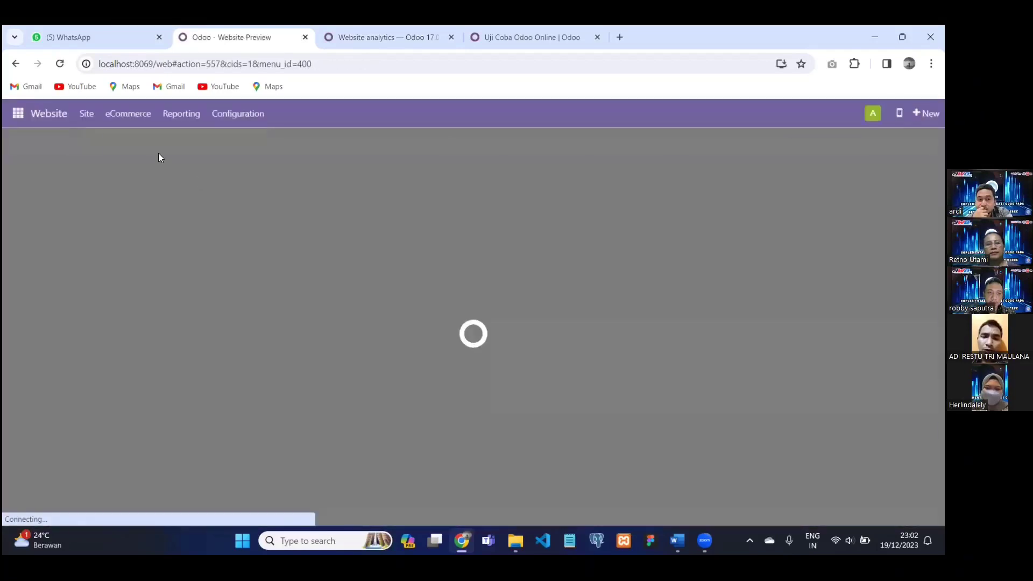
# Go to the Apps page listing 55 modules such as Sales, Invoicing and Website.
pyautogui.scroll(-10, 334, 202)
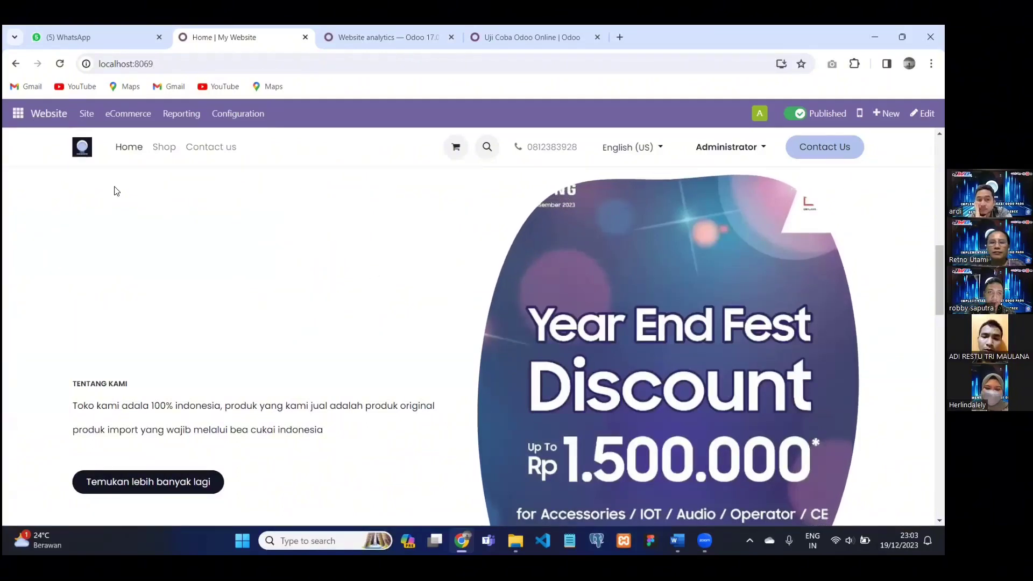
pyautogui.click(18, 115)
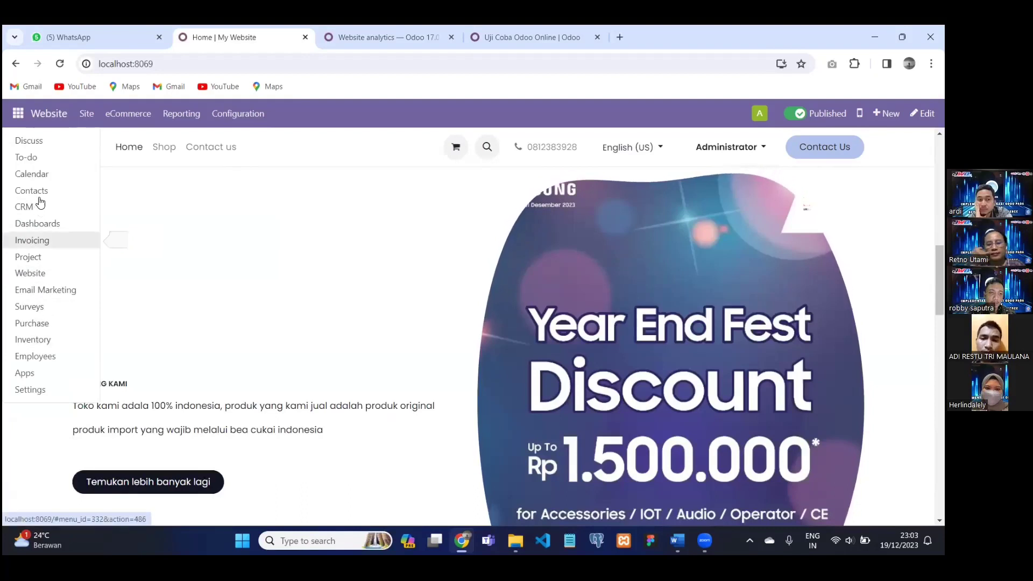
pyautogui.click(51, 379)
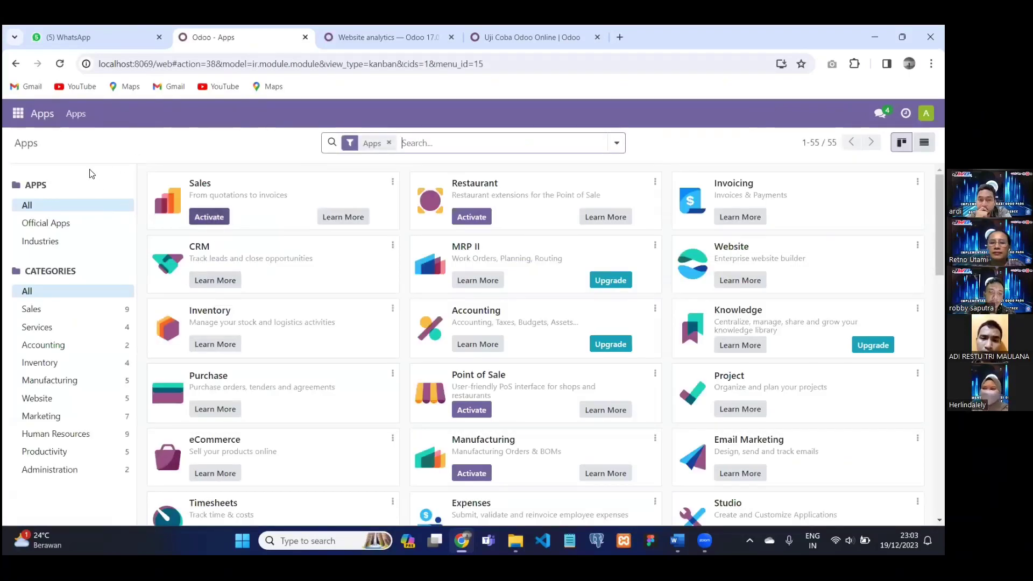
# Activate the Sales app from the Apps page.
pyautogui.click(17, 114)
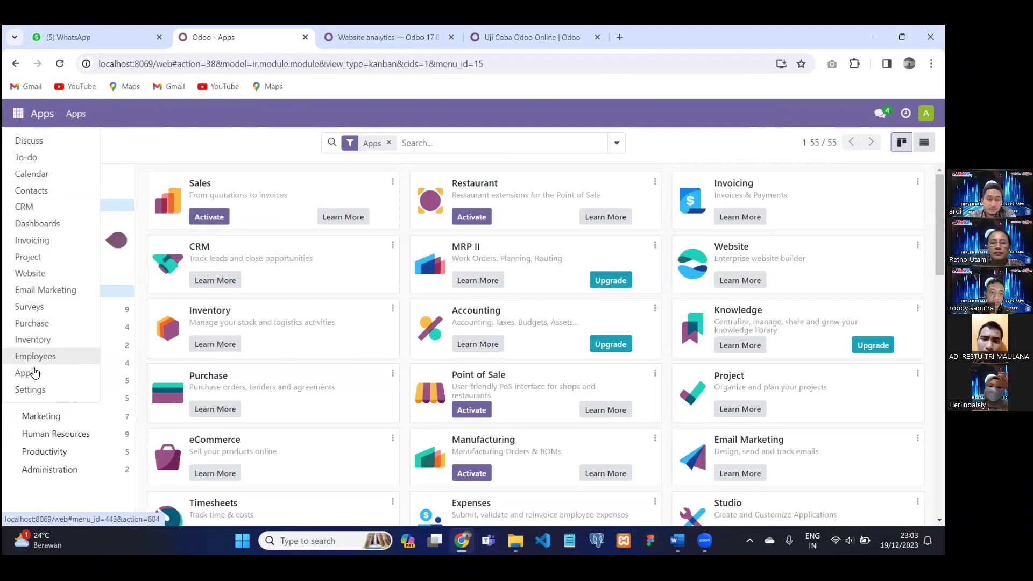
pyautogui.click(205, 221)
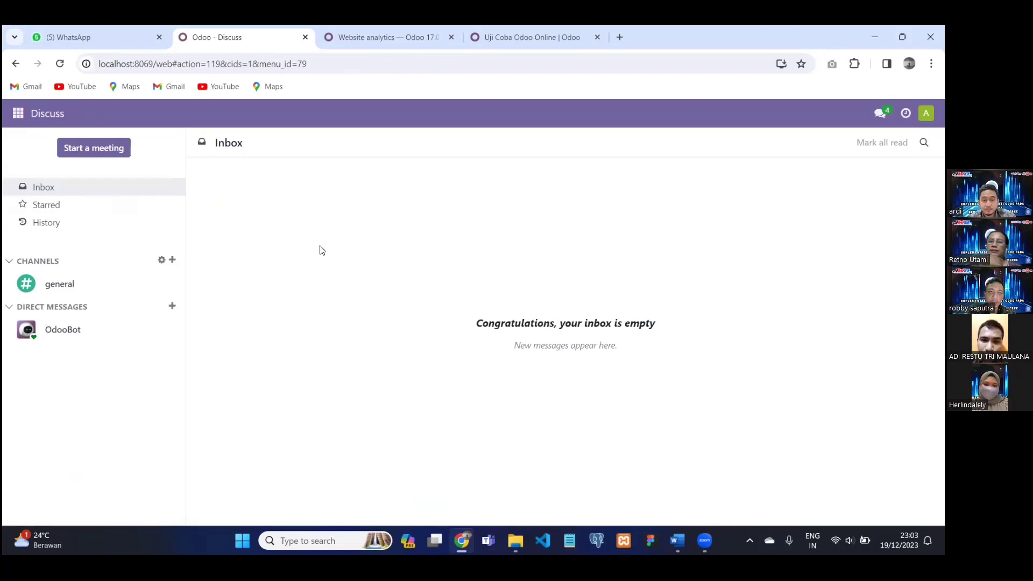
# Open the Sales app's Orders > Orders list.
pyautogui.click(18, 113)
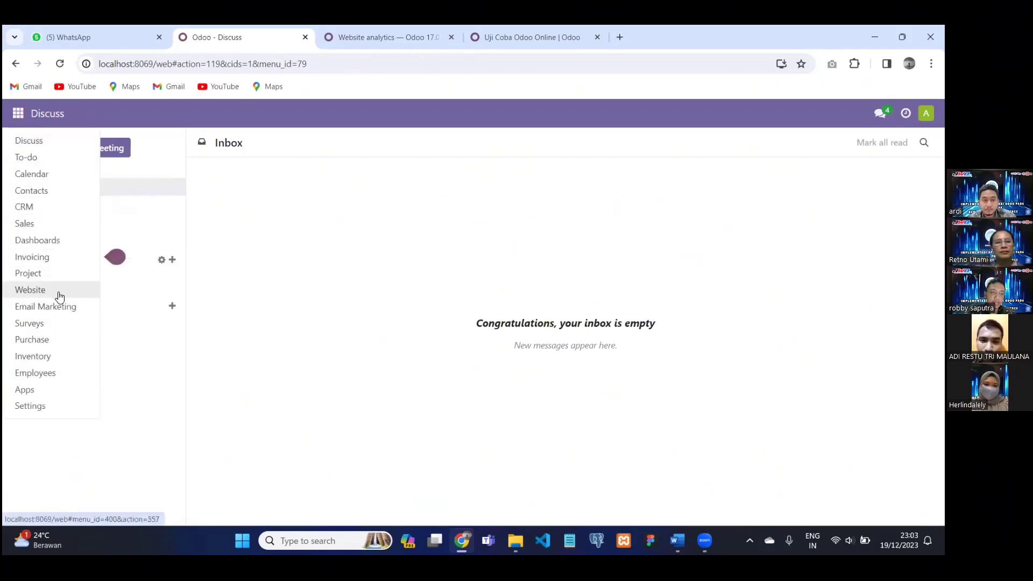
pyautogui.click(39, 229)
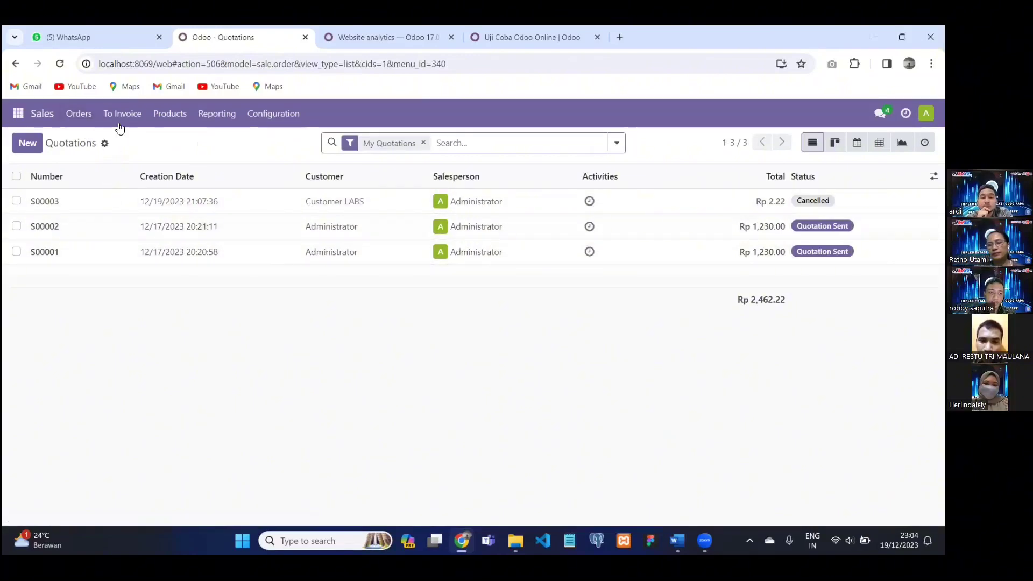
pyautogui.click(81, 116)
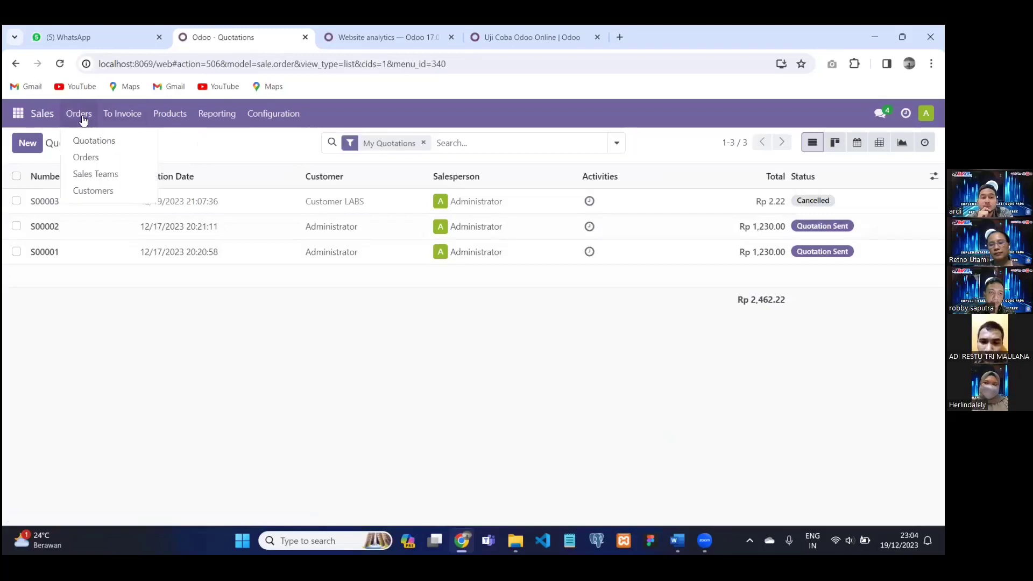
pyautogui.click(107, 158)
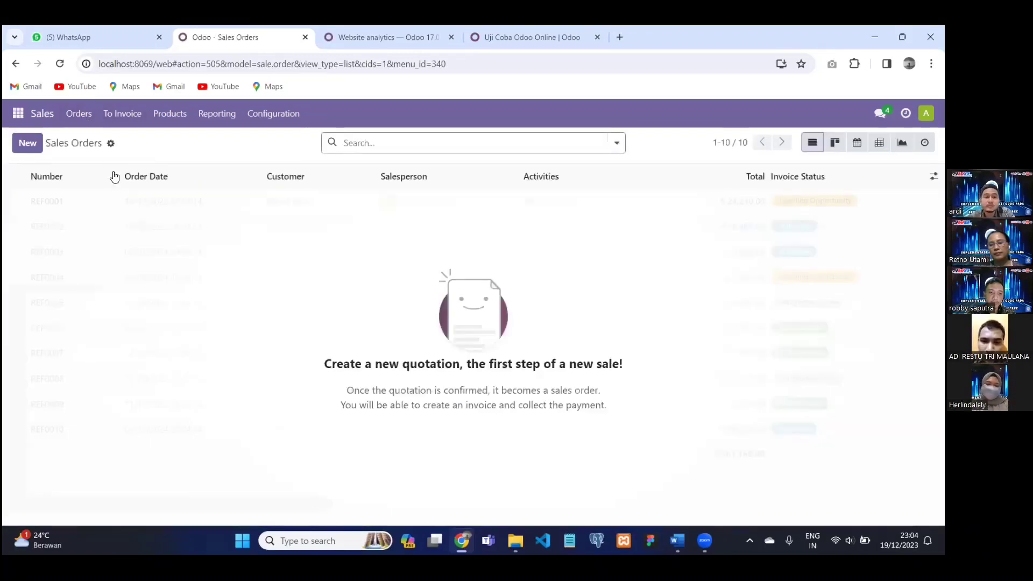
# Start a new quotation with Customer LABS as the customer.
pyautogui.click(22, 146)
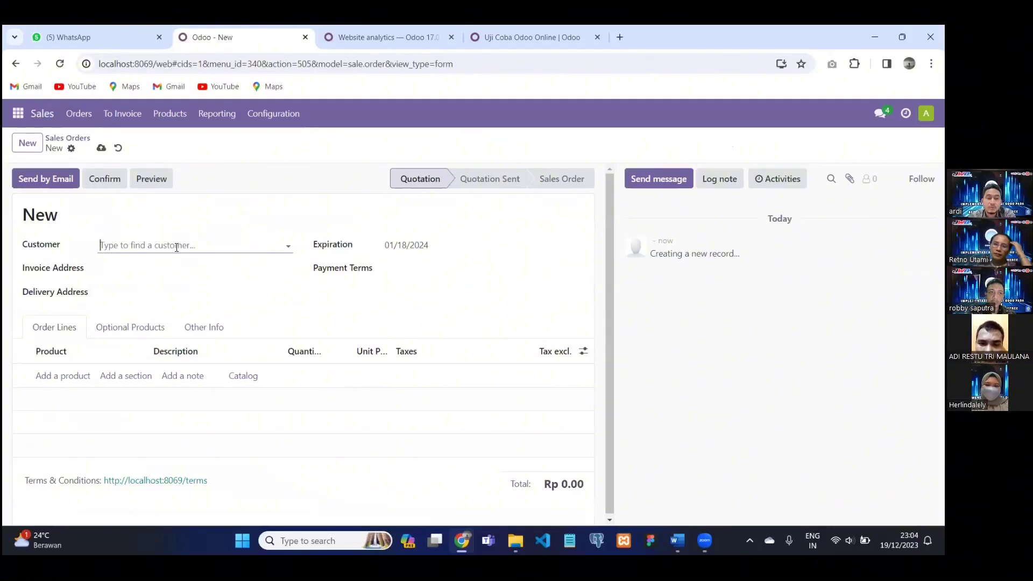
pyautogui.click(177, 247)
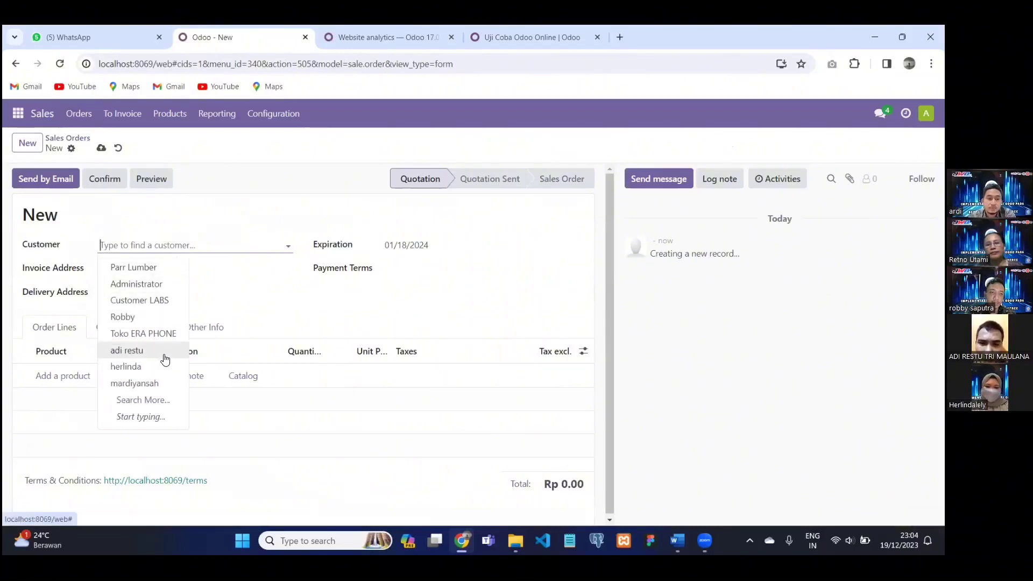
pyautogui.click(146, 300)
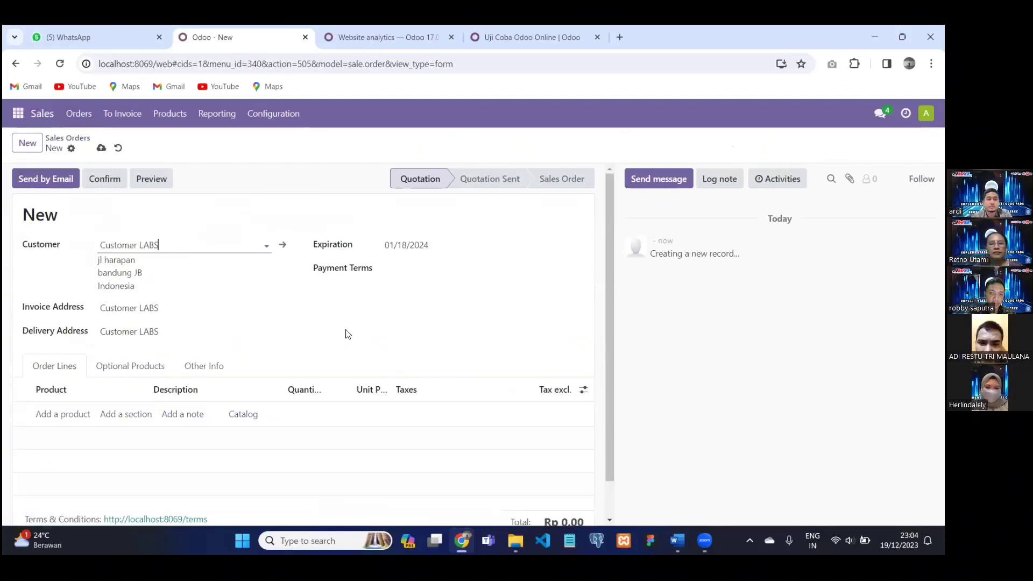
pyautogui.click(113, 286)
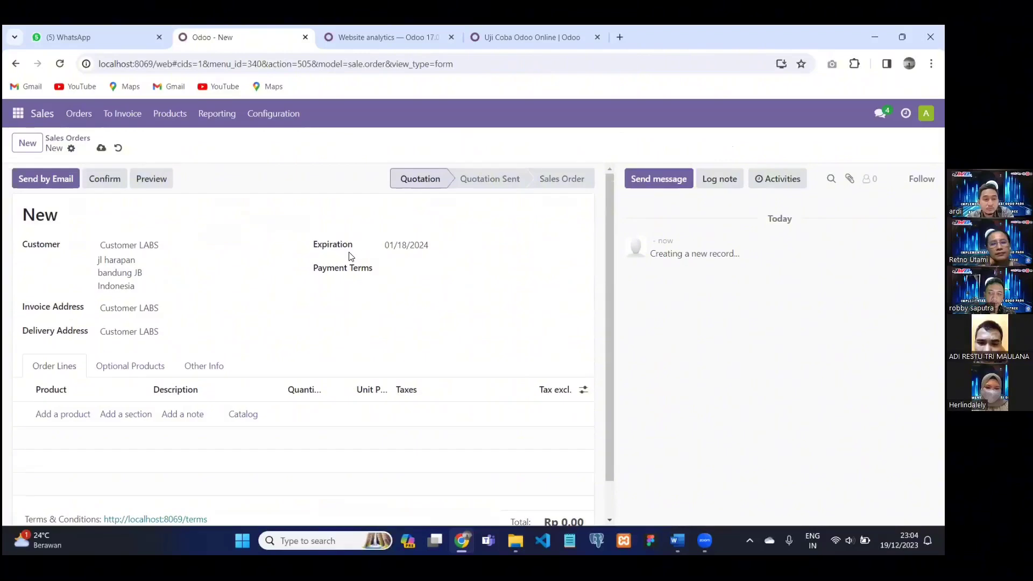
# Check the Optional Products and Other Info tabs, then confirm the order as S00004.
pyautogui.click(130, 366)
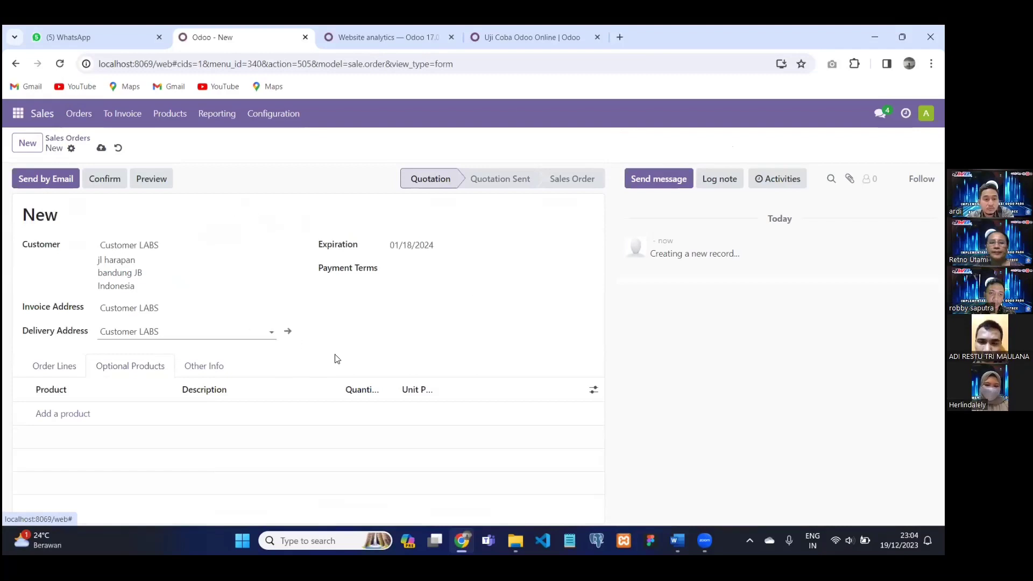
pyautogui.click(200, 366)
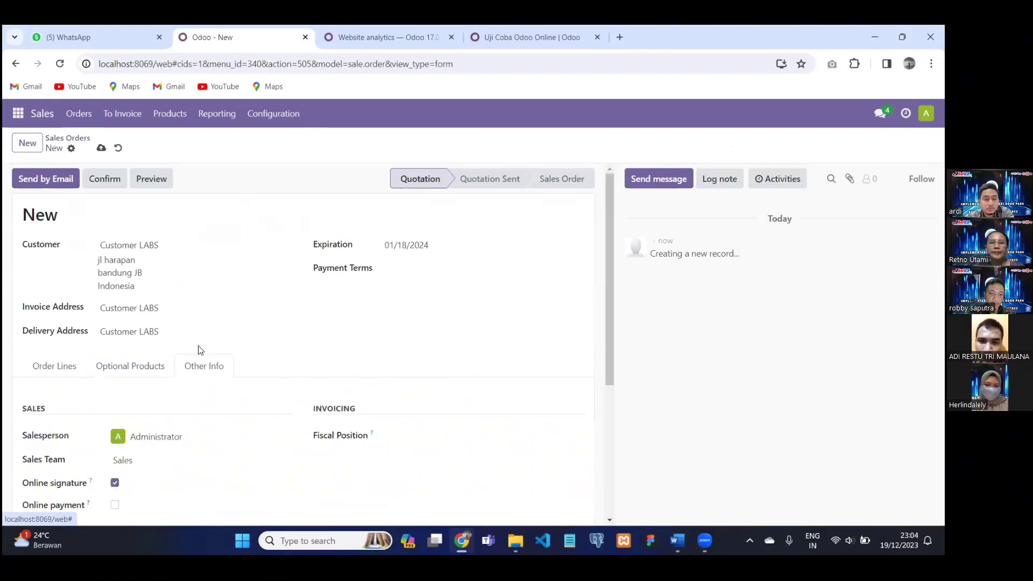
pyautogui.scroll(-2, 200, 350)
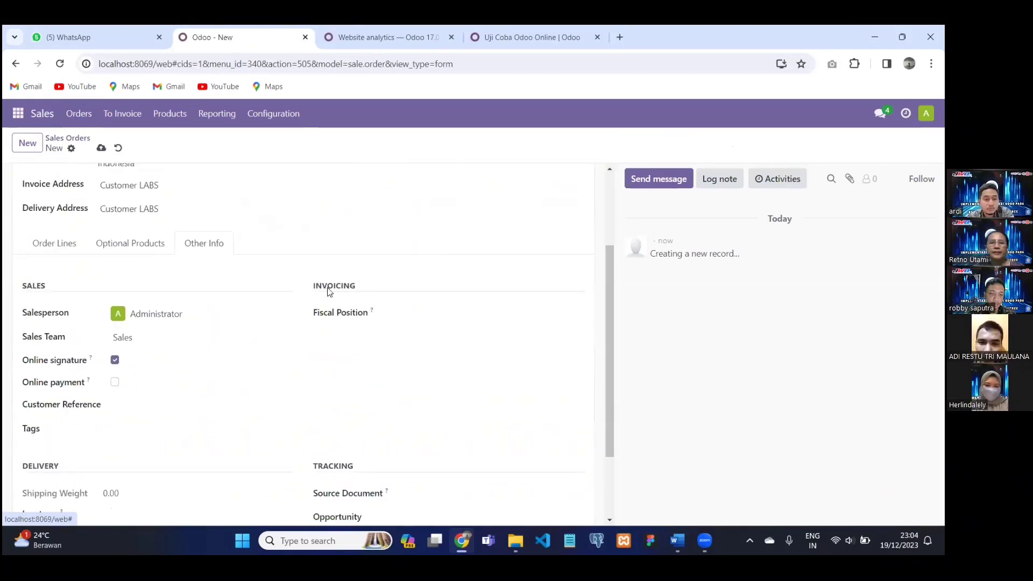
pyautogui.scroll(2, 178, 258)
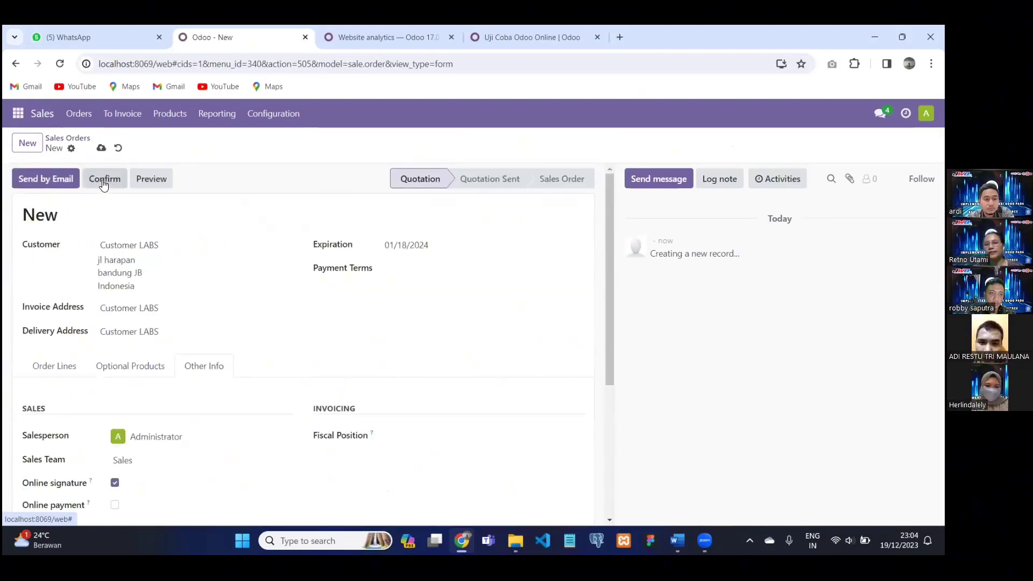
pyautogui.click(104, 181)
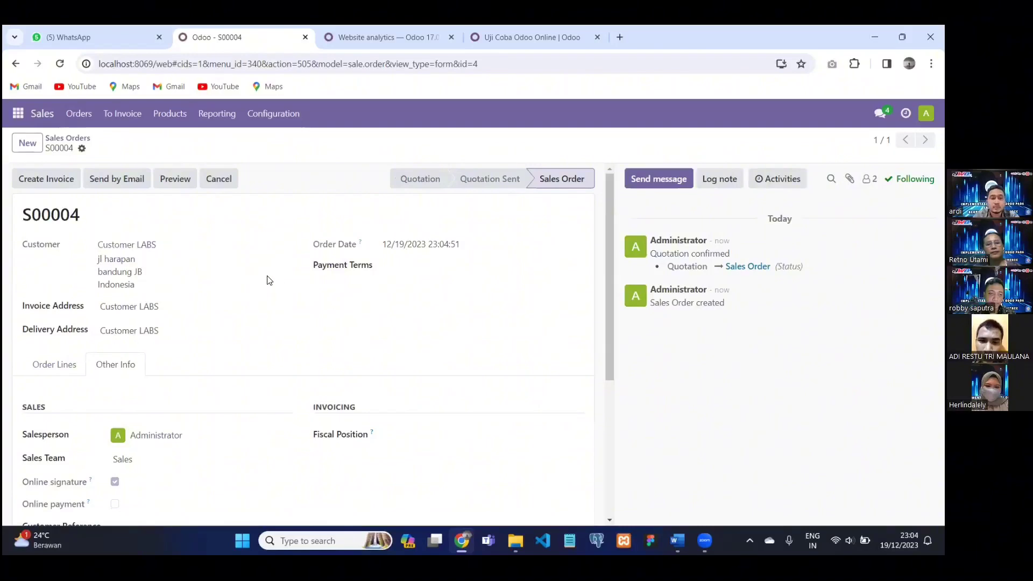
pyautogui.scroll(-3, 267, 279)
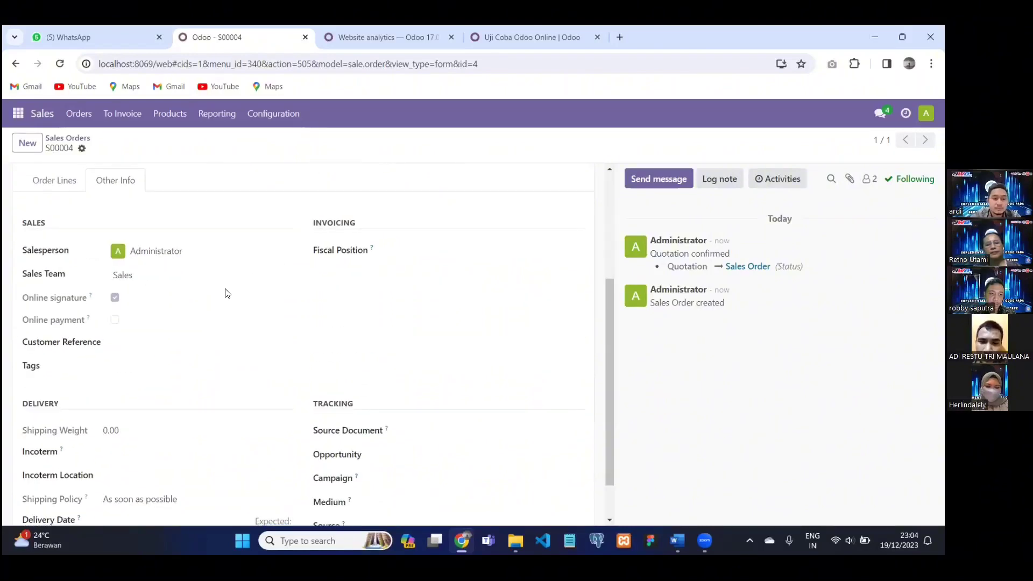
# Open the Sales Teams overview showing the Sales and Website teams.
pyautogui.scroll(-1, 230, 290)
pyautogui.scroll(4, 214, 307)
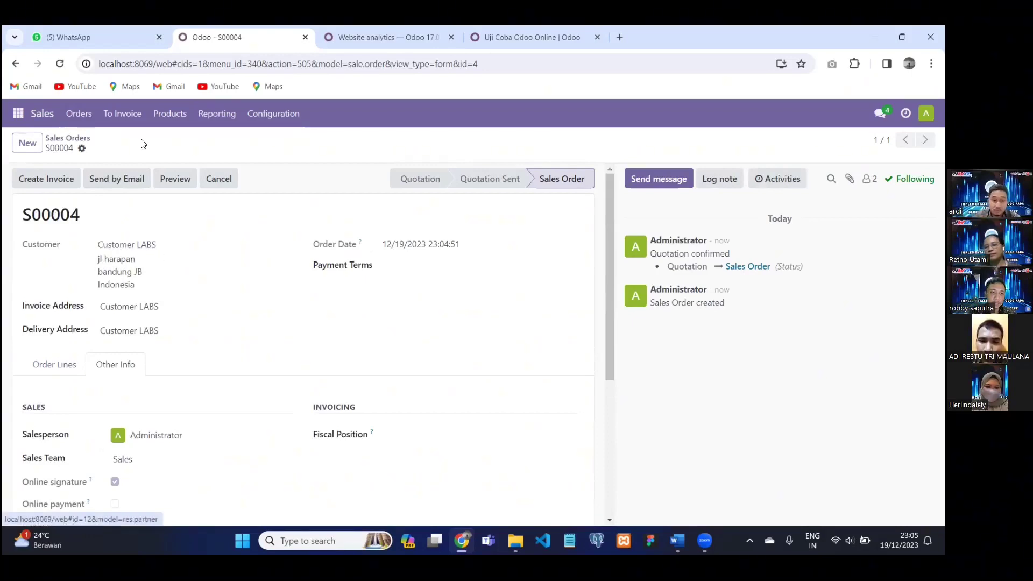
pyautogui.click(79, 114)
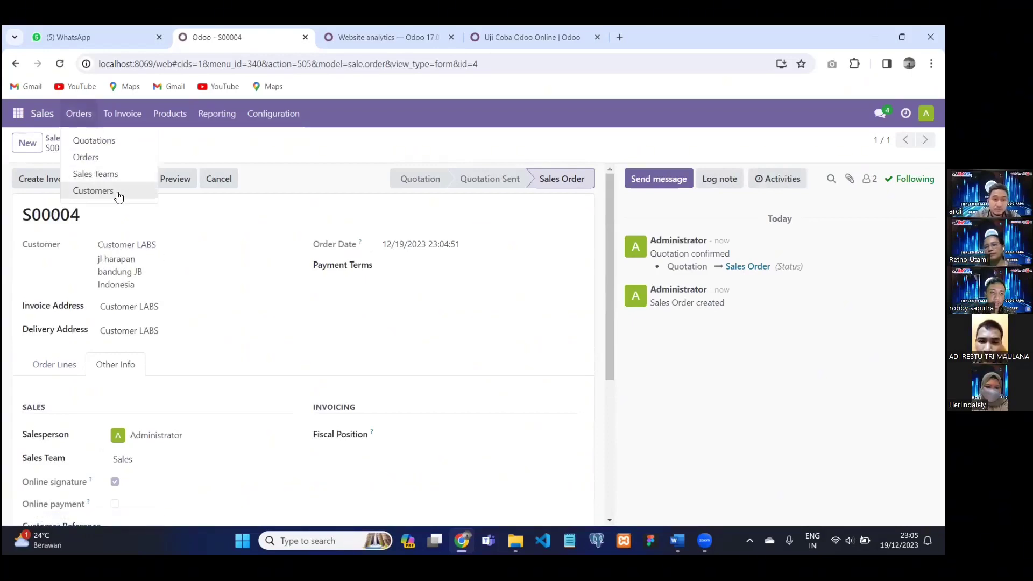
pyautogui.click(107, 179)
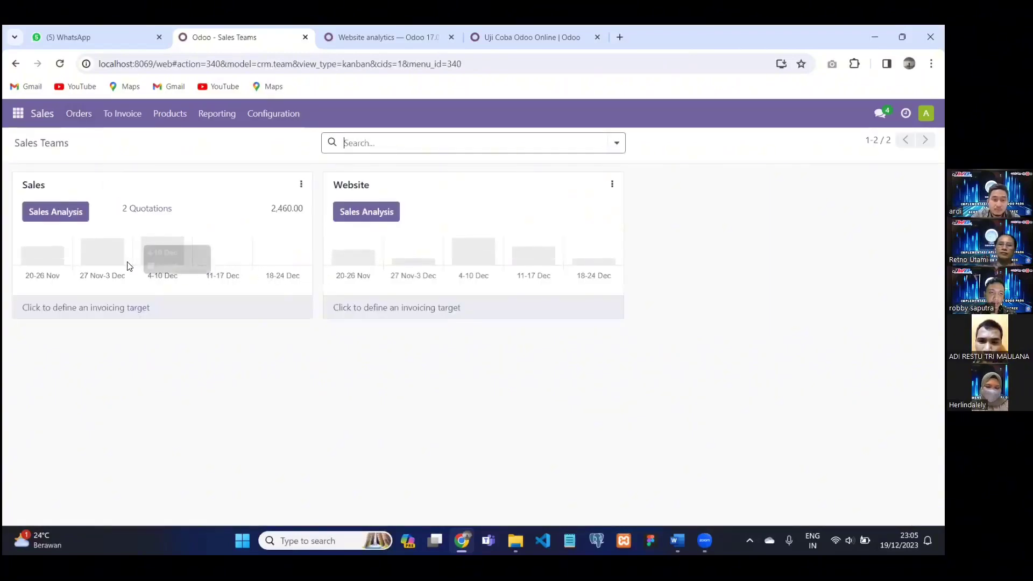
pyautogui.moveTo(125, 266)
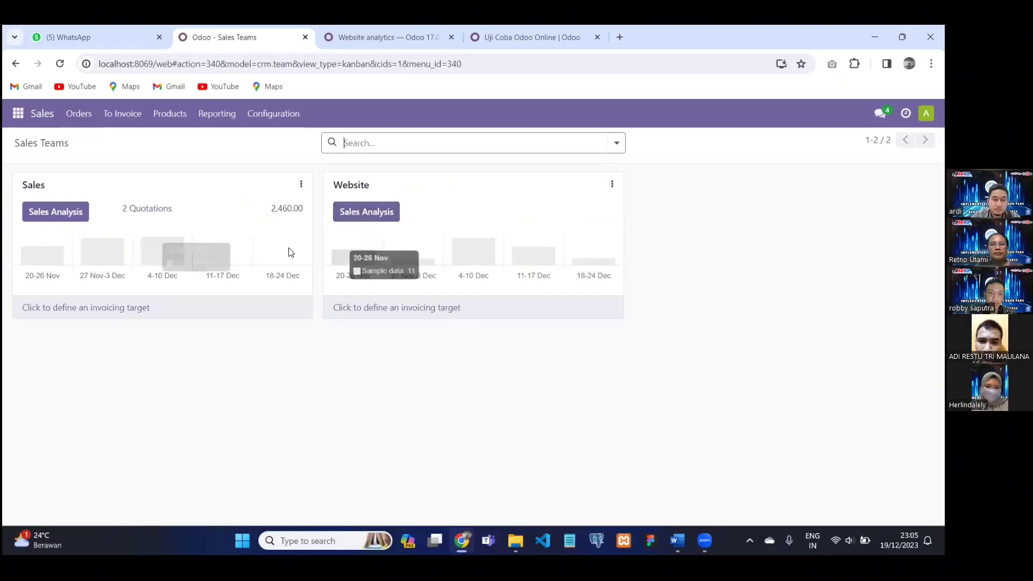
pyautogui.moveTo(53, 264)
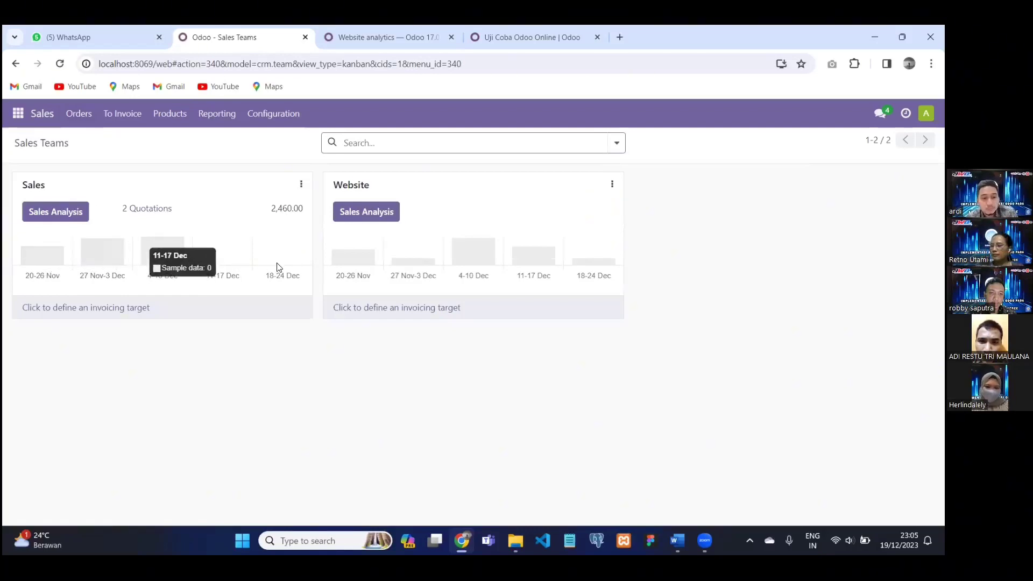
pyautogui.moveTo(377, 272)
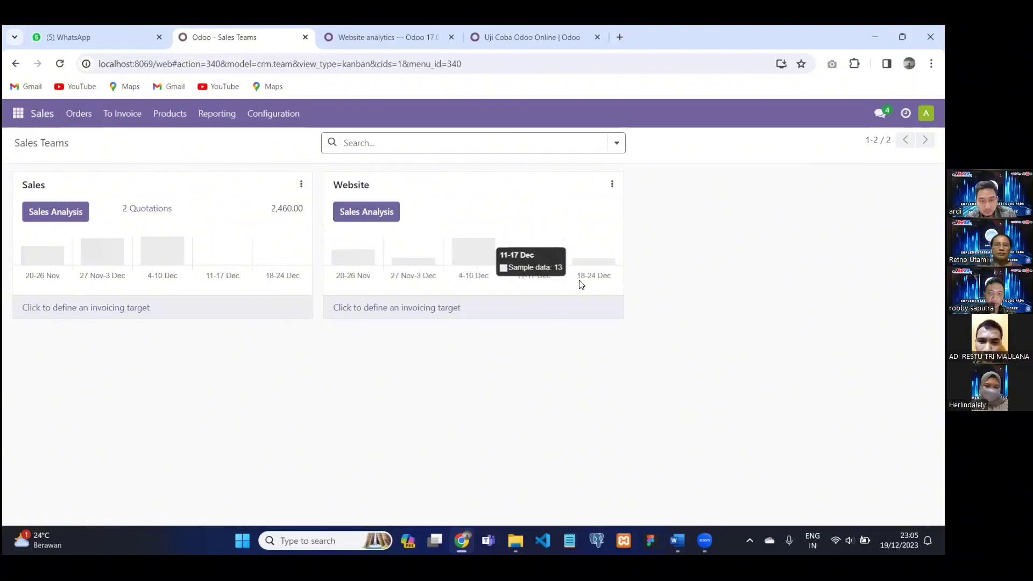
pyautogui.click(79, 113)
# Create a customer named dummy from the Dummy suggestion, with street jakarta.
pyautogui.click(108, 201)
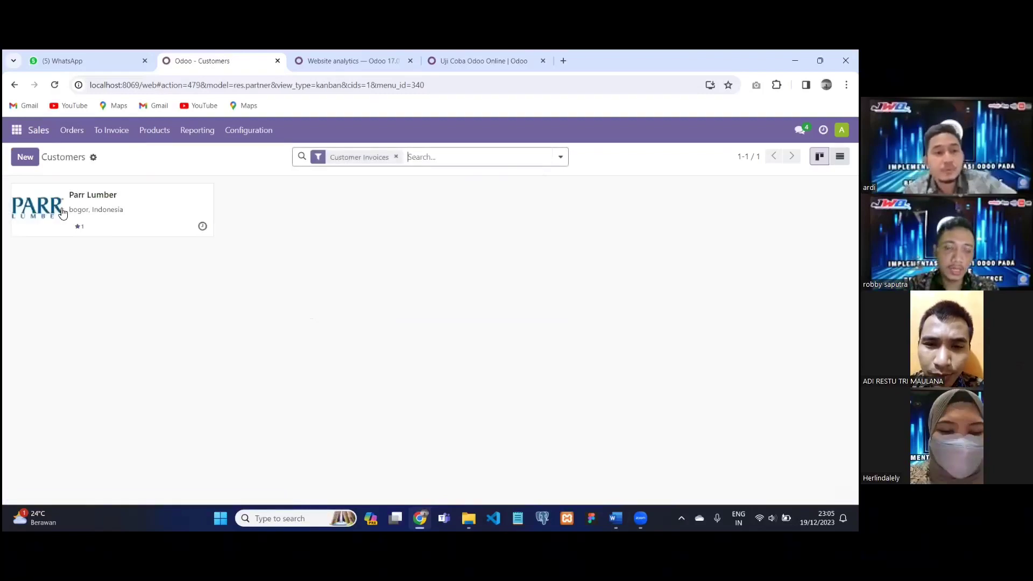
pyautogui.click(26, 157)
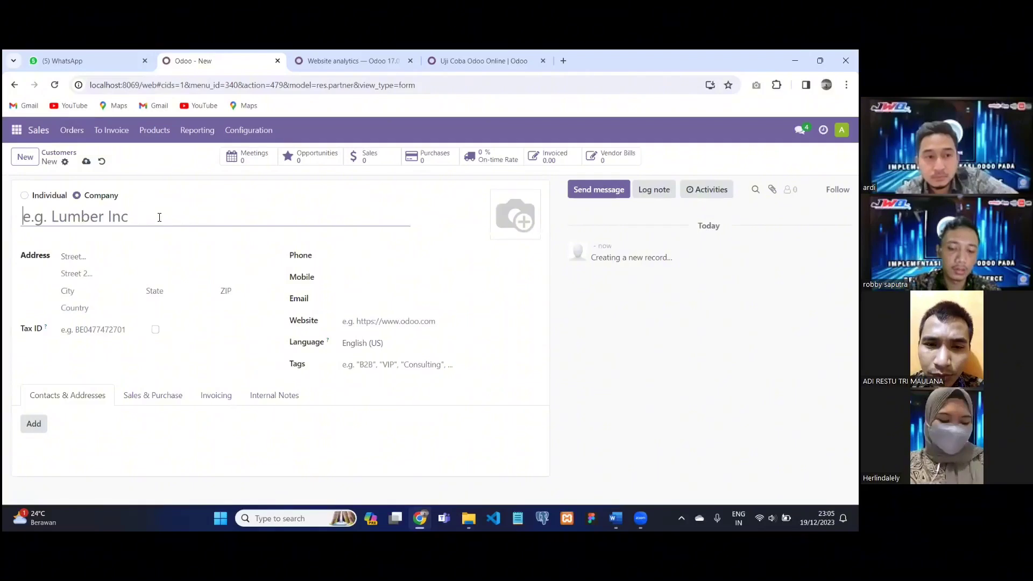
pyautogui.write('d')
pyautogui.press('BackSpace')
pyautogui.write('dummy')
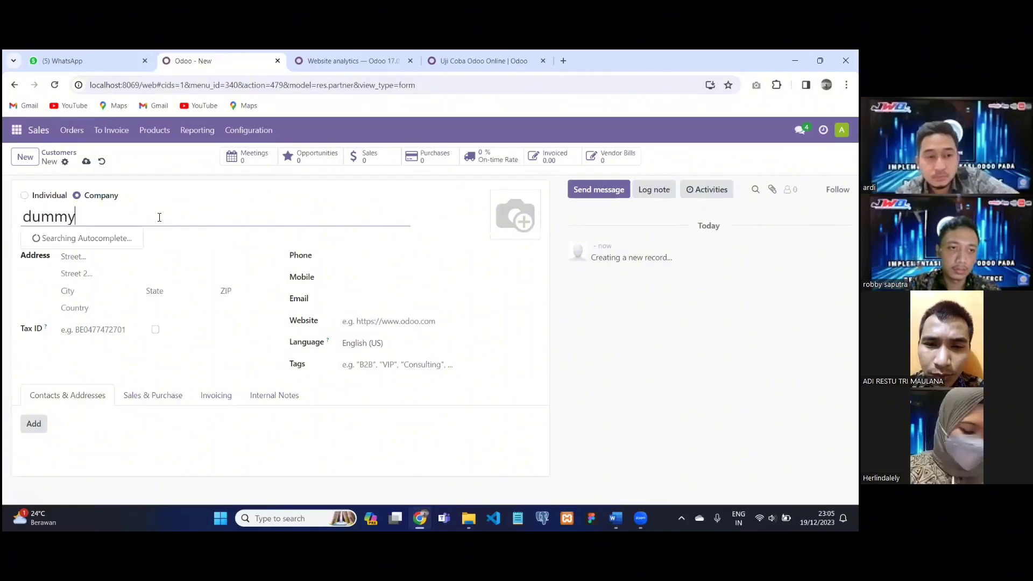
pyautogui.press('BackSpace')
pyautogui.press('BackSpace')
pyautogui.press('BackSpace')
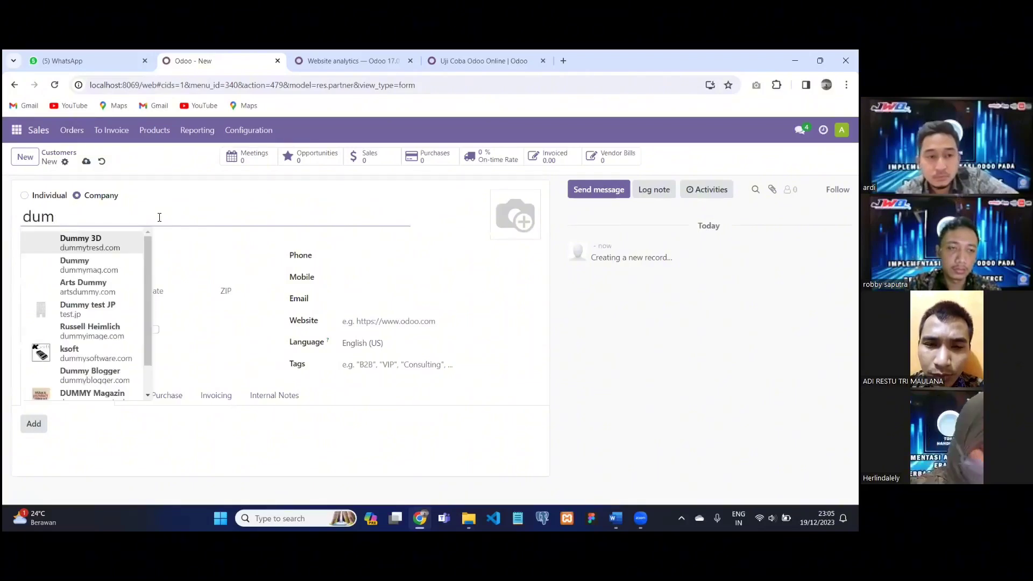
pyautogui.write('mmy')
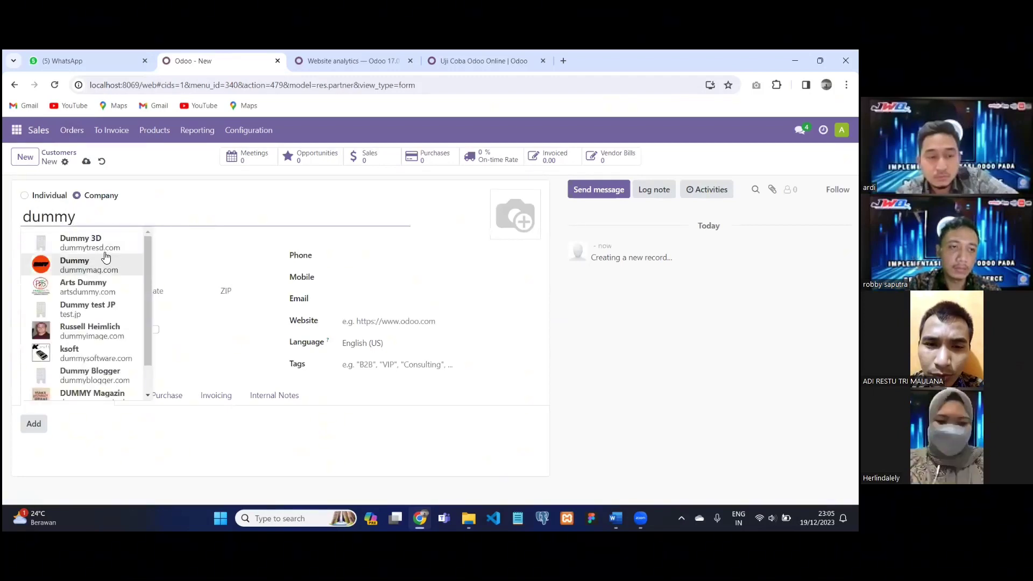
pyautogui.click(110, 268)
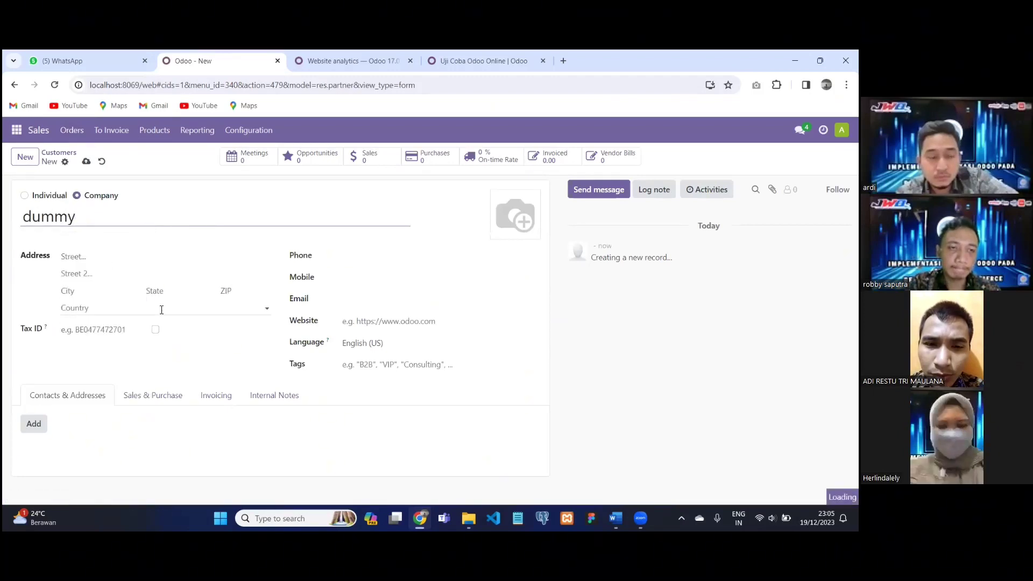
pyautogui.click(109, 257)
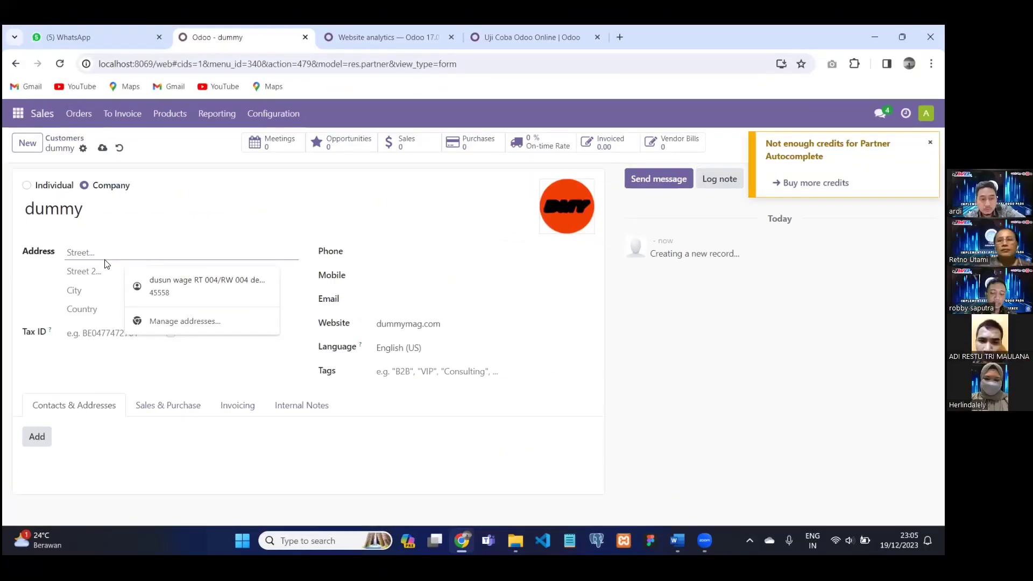
pyautogui.write('jakart')
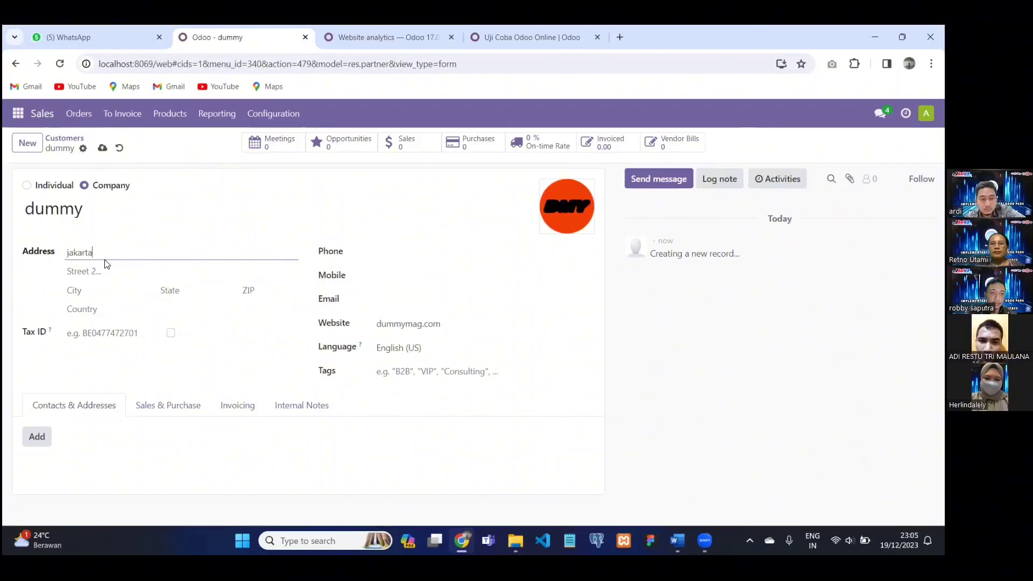
pyautogui.write('a')
# Set the customer's city to jakarta and state to Jakarta (ID).
pyautogui.click(108, 272)
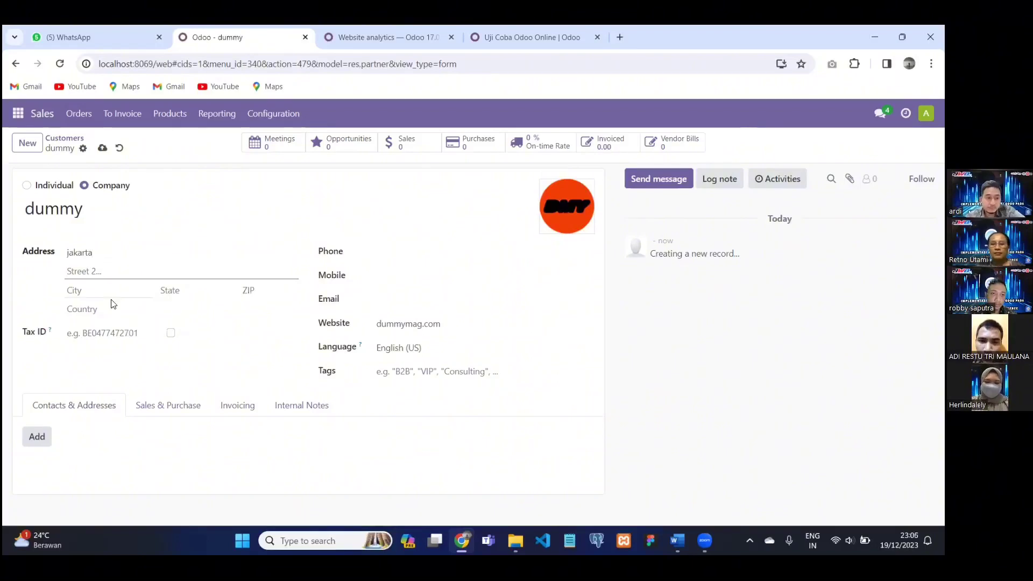
pyautogui.click(88, 289)
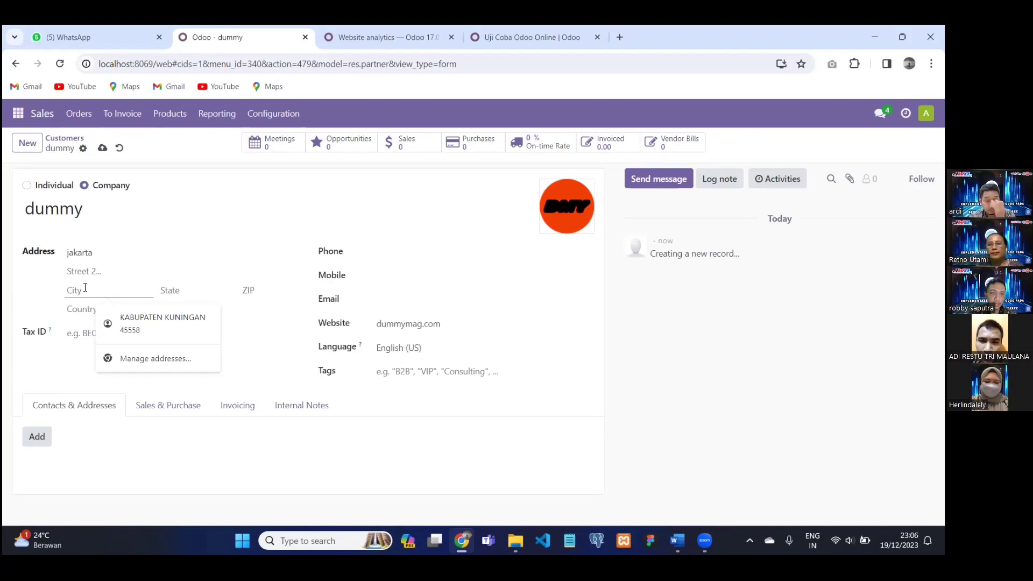
pyautogui.write('jakarta')
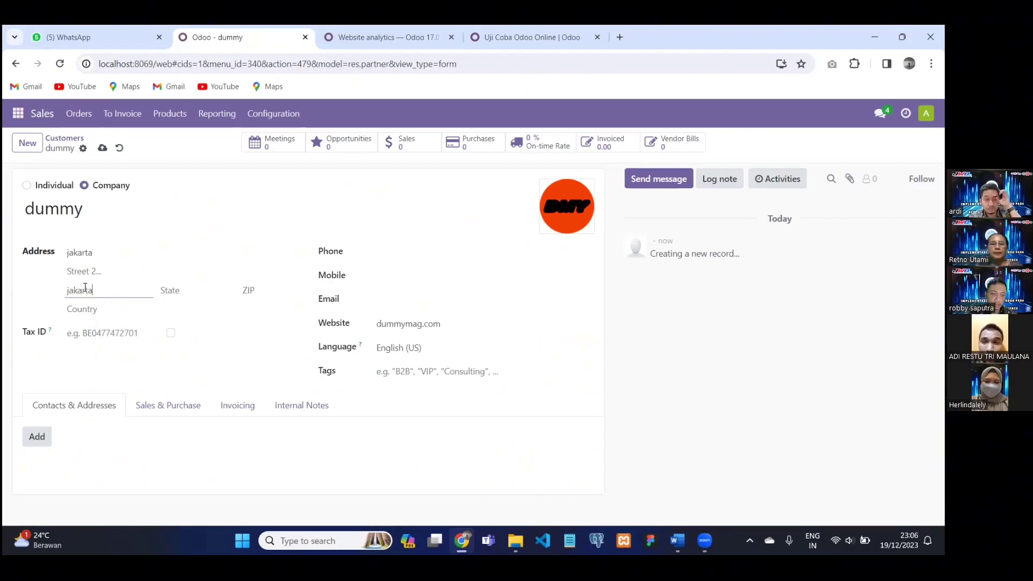
pyautogui.click(189, 290)
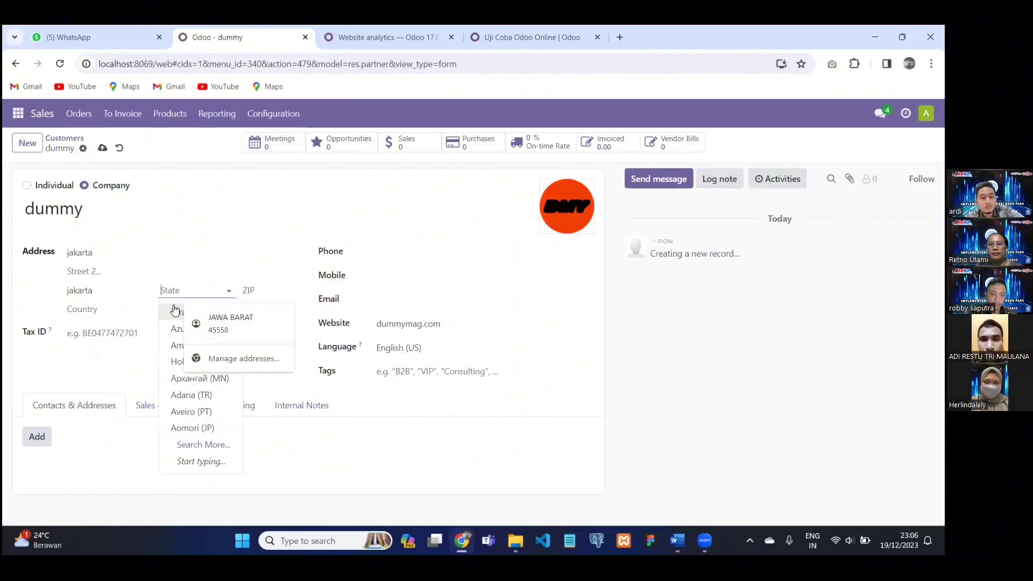
pyautogui.write('jakart')
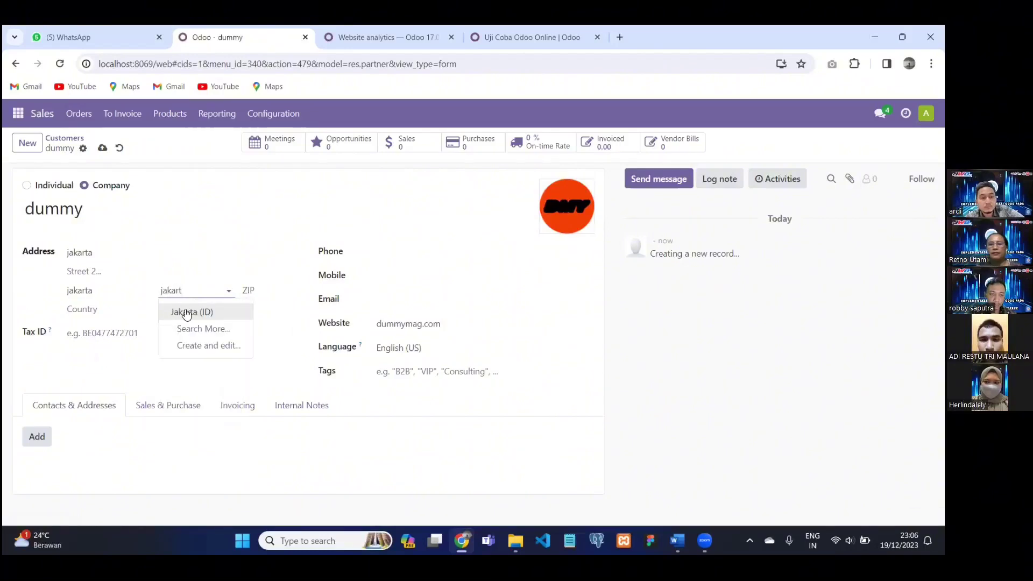
pyautogui.click(199, 313)
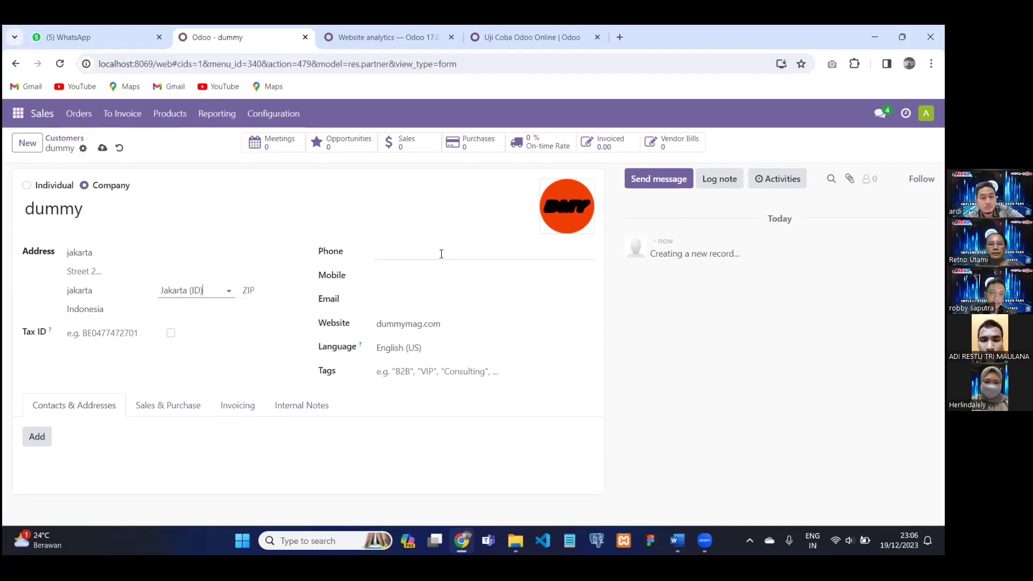
# Enter the customer's phone number and glance at the Sales & Purchase settings.
pyautogui.click(441, 253)
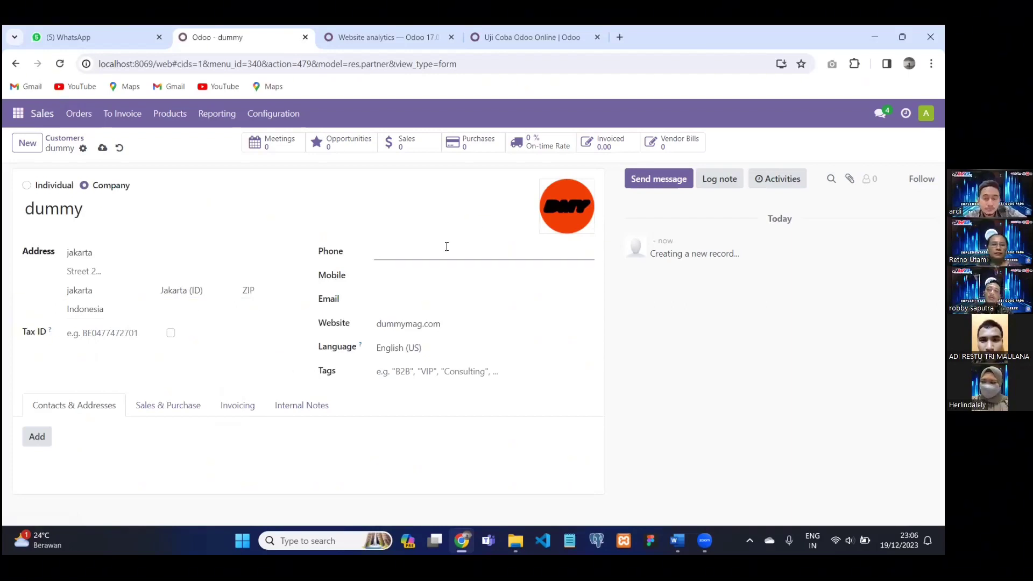
pyautogui.moveTo(570, 218)
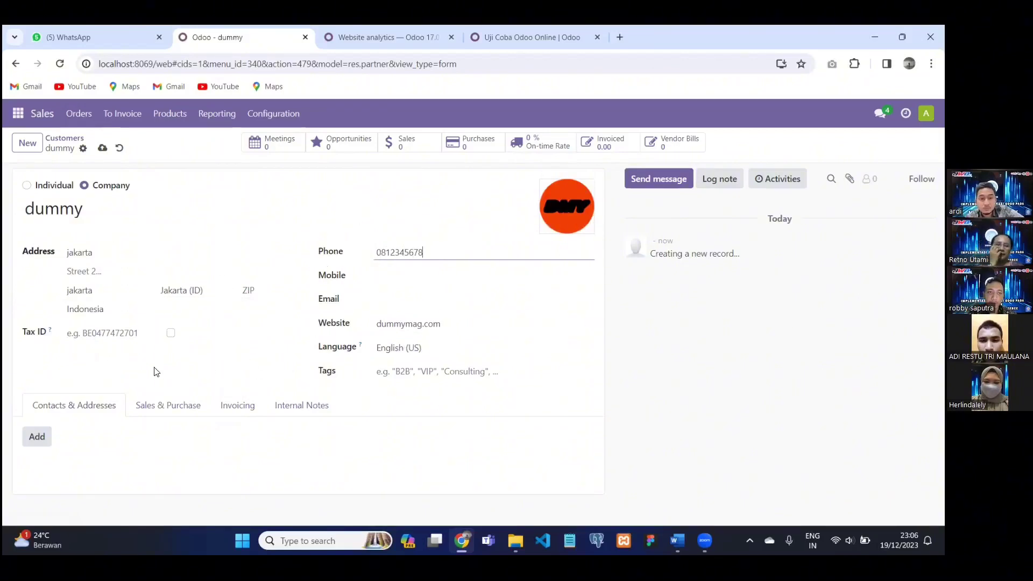
pyautogui.click(162, 408)
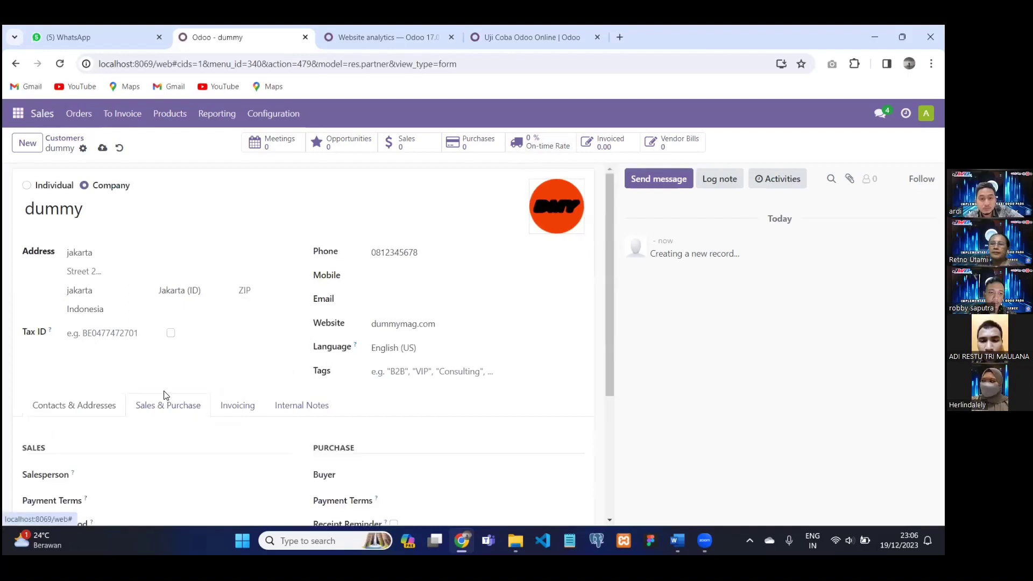
pyautogui.scroll(-3, 108, 397)
pyautogui.click(89, 284)
pyautogui.scroll(3, 90, 285)
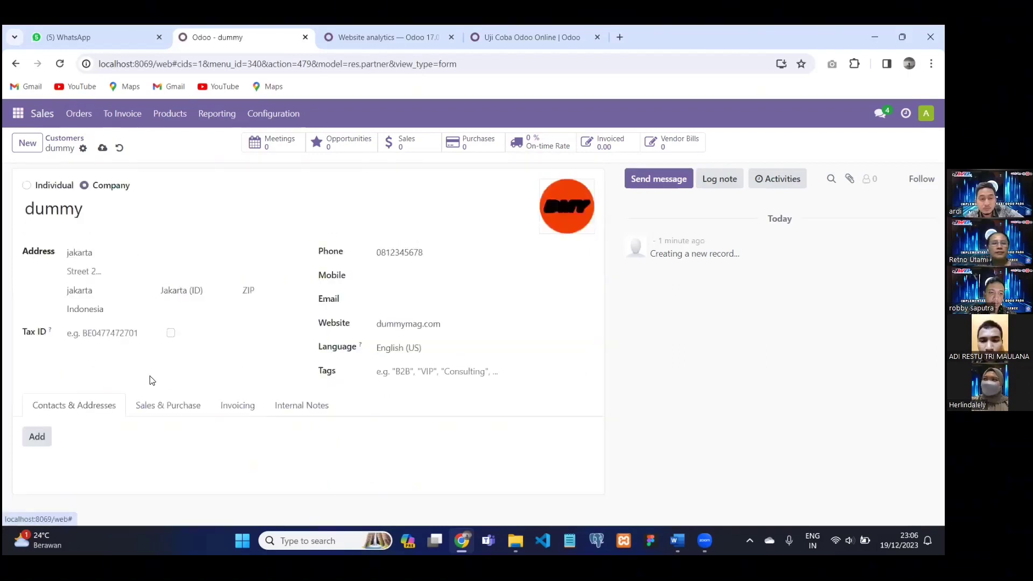
# Add an Other Address contact with an e-mail address to the dummy customer.
pyautogui.click(36, 436)
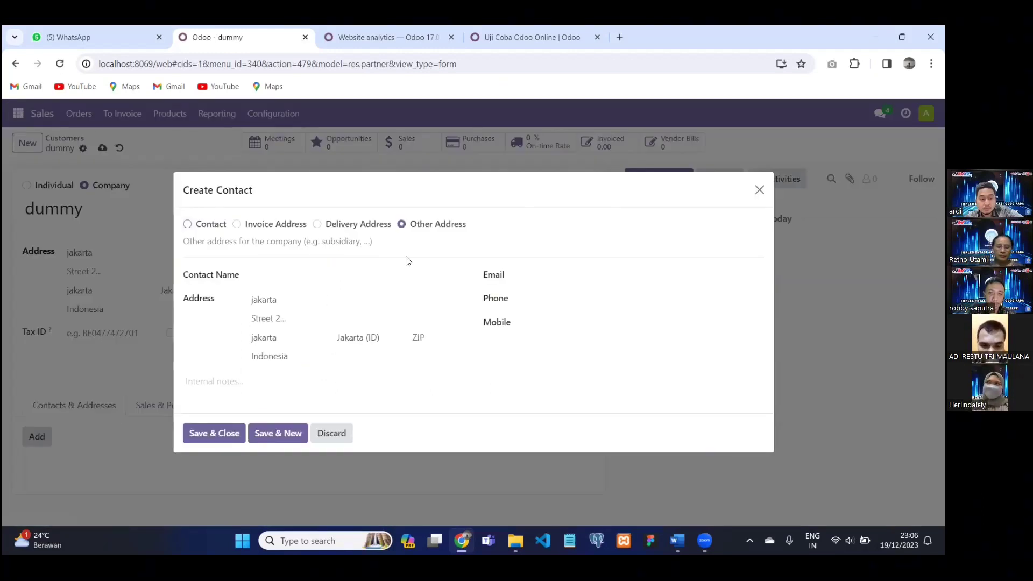
pyautogui.click(549, 273)
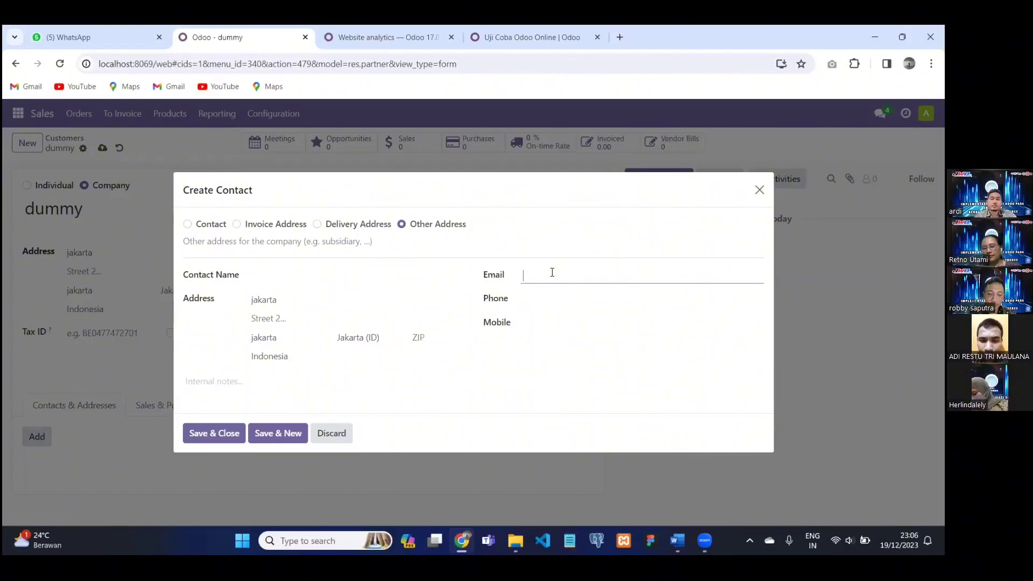
pyautogui.write('dummy@123.com')
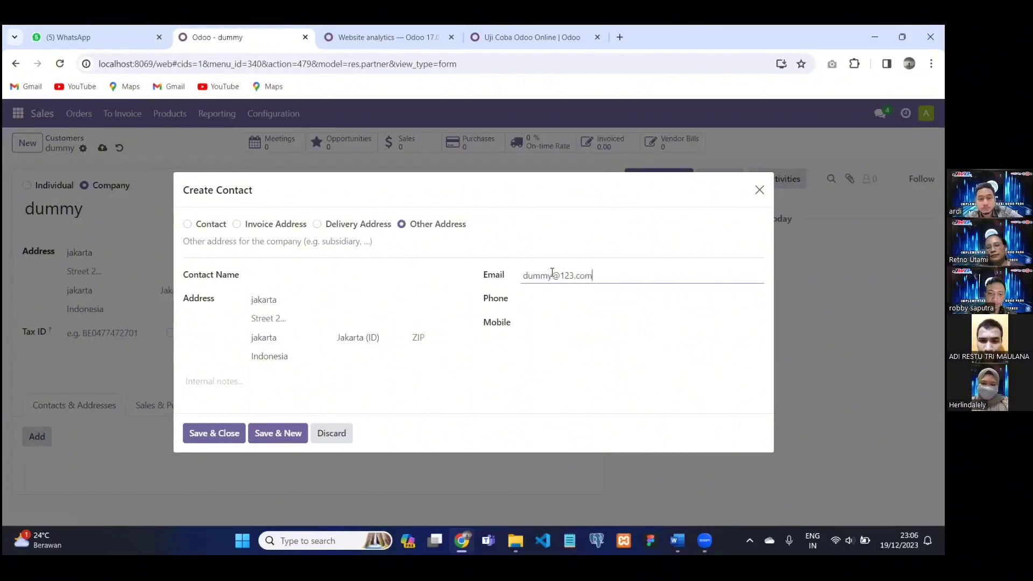
pyautogui.click(230, 433)
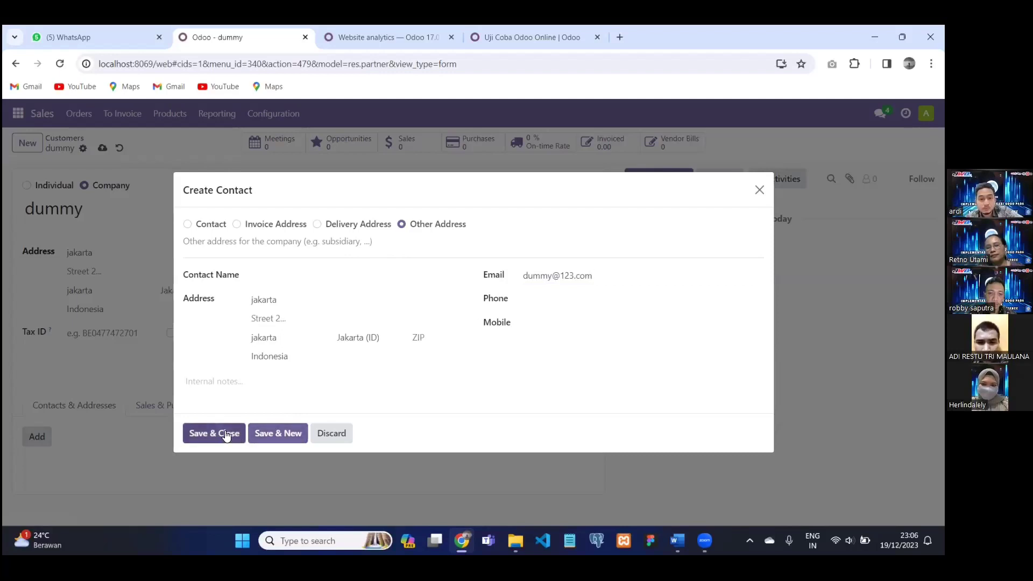
pyautogui.scroll(-1, 189, 392)
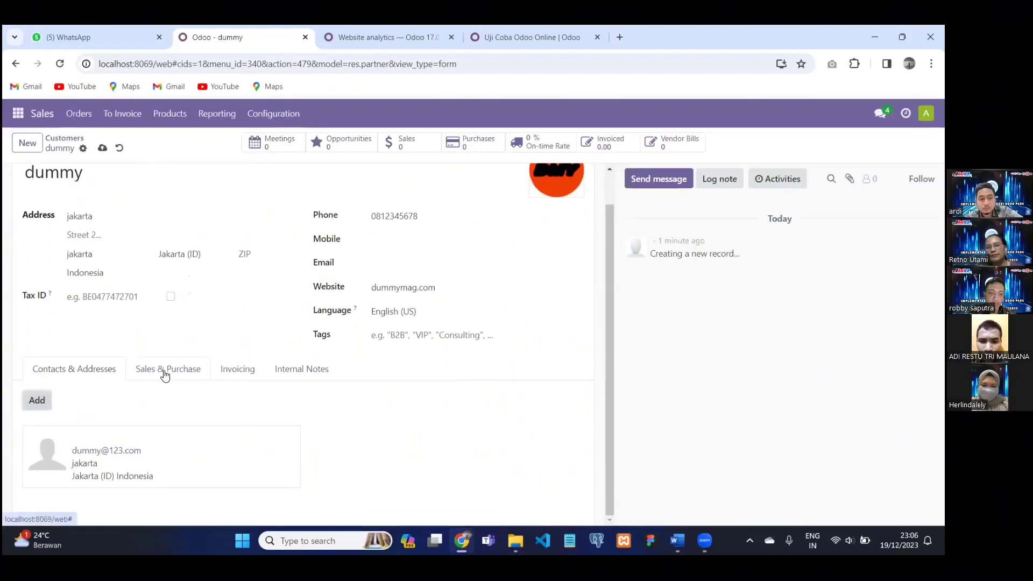
pyautogui.click(163, 372)
# Choose Administrator as salesperson, 15 Days payment terms and Standard delivery in Sales & Purchase.
pyautogui.scroll(-3, 211, 323)
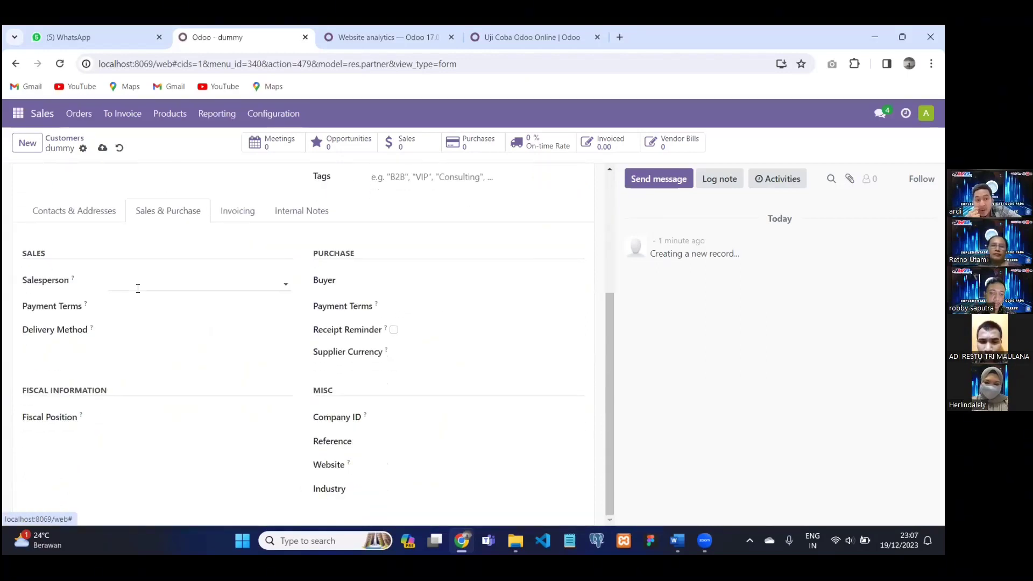
pyautogui.click(137, 288)
pyautogui.click(167, 304)
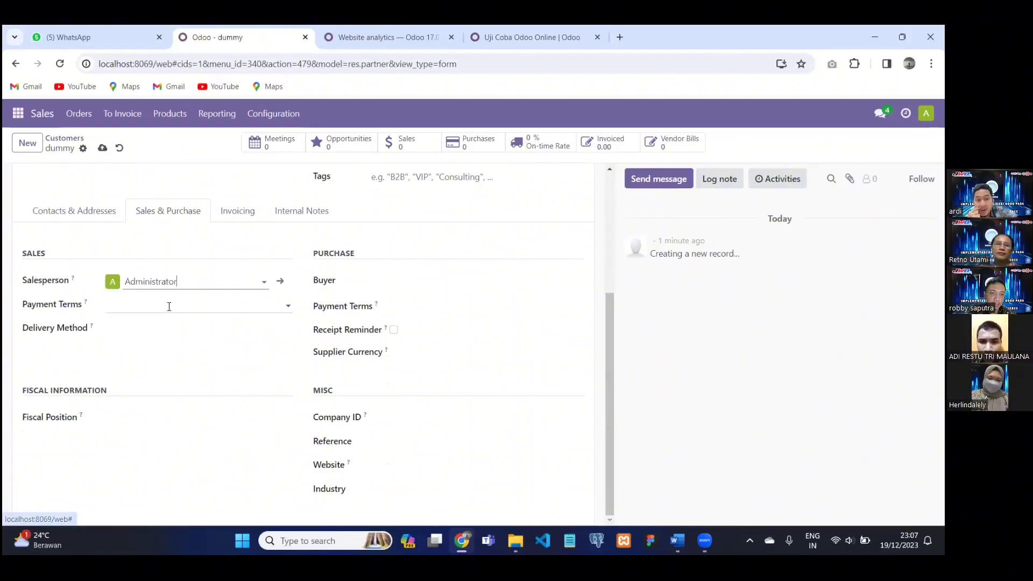
pyautogui.click(205, 306)
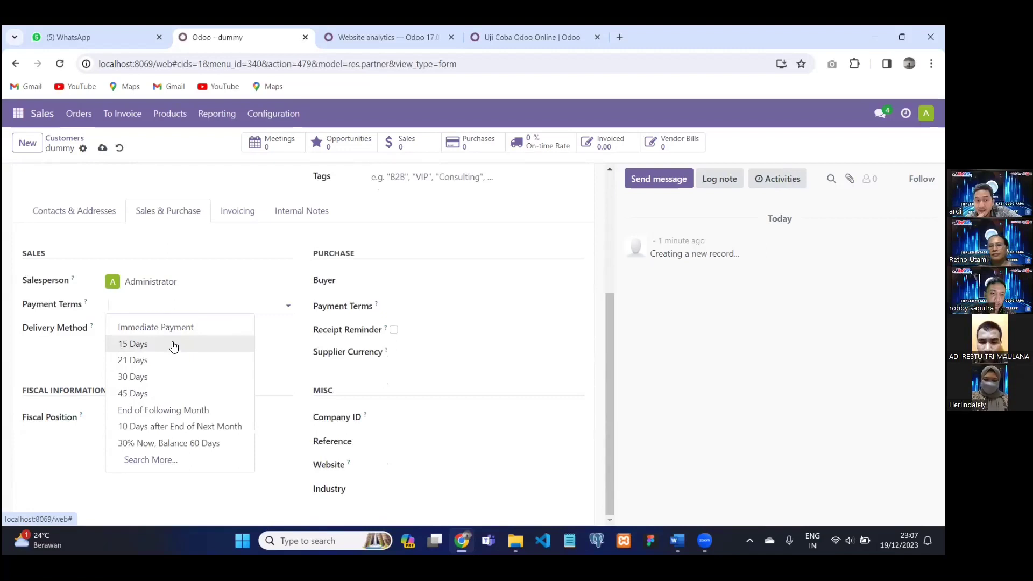
pyautogui.click(174, 346)
pyautogui.click(161, 334)
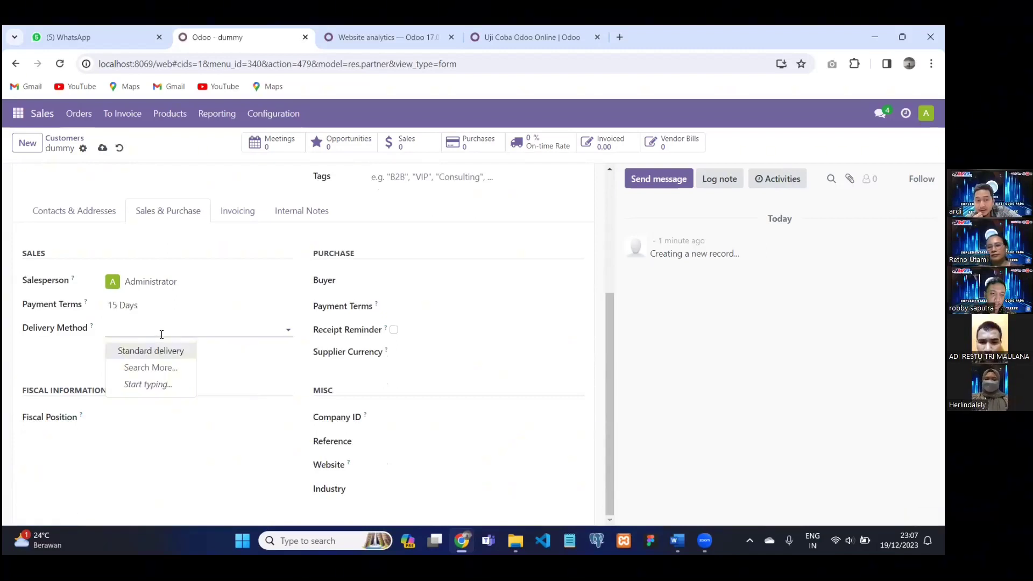
pyautogui.click(179, 351)
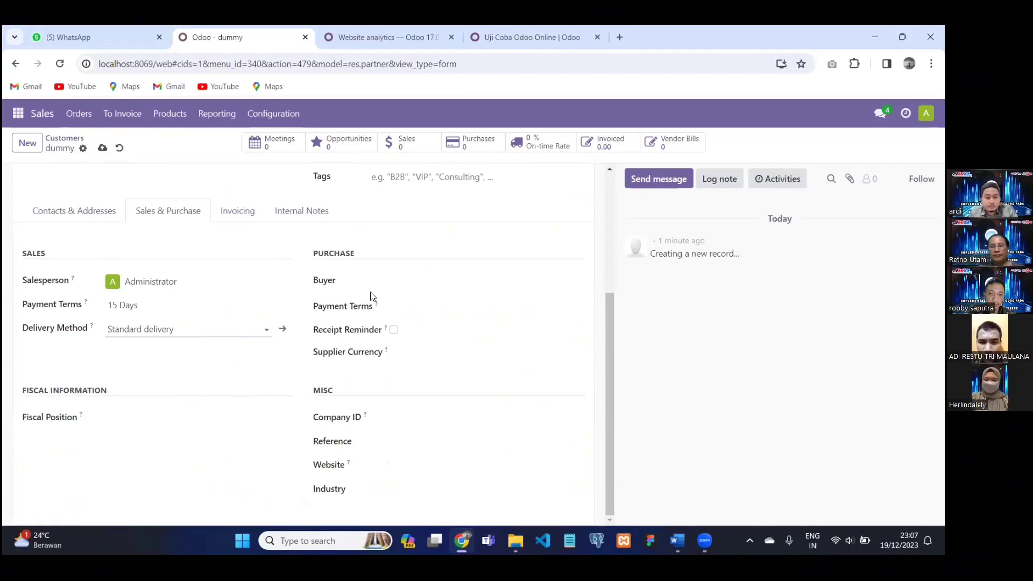
pyautogui.scroll(3, 323, 323)
pyautogui.scroll(-3, 293, 285)
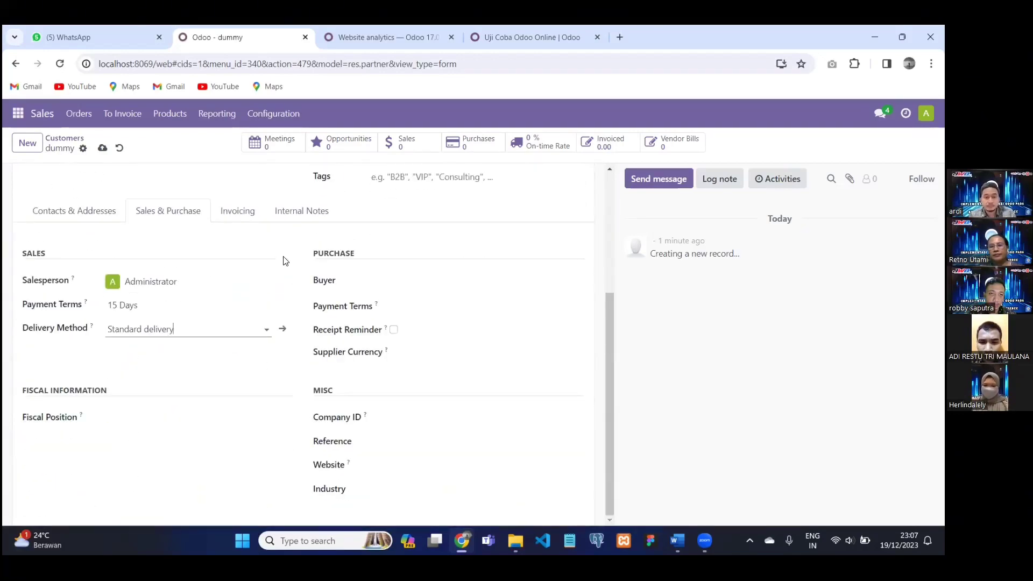
pyautogui.click(252, 213)
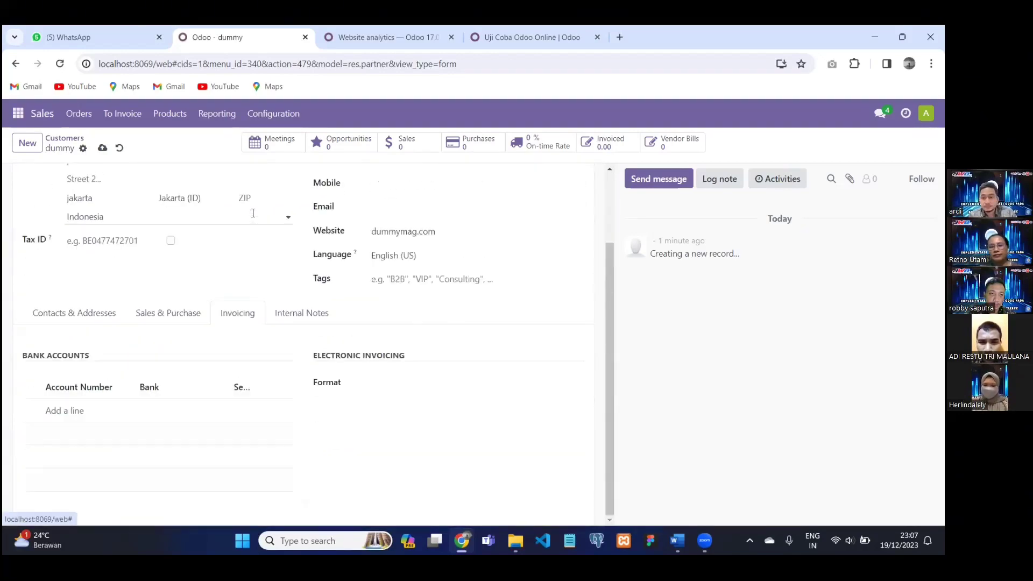
# Add a bank account with the customer's account number, creating BCA as its bank.
pyautogui.click(77, 412)
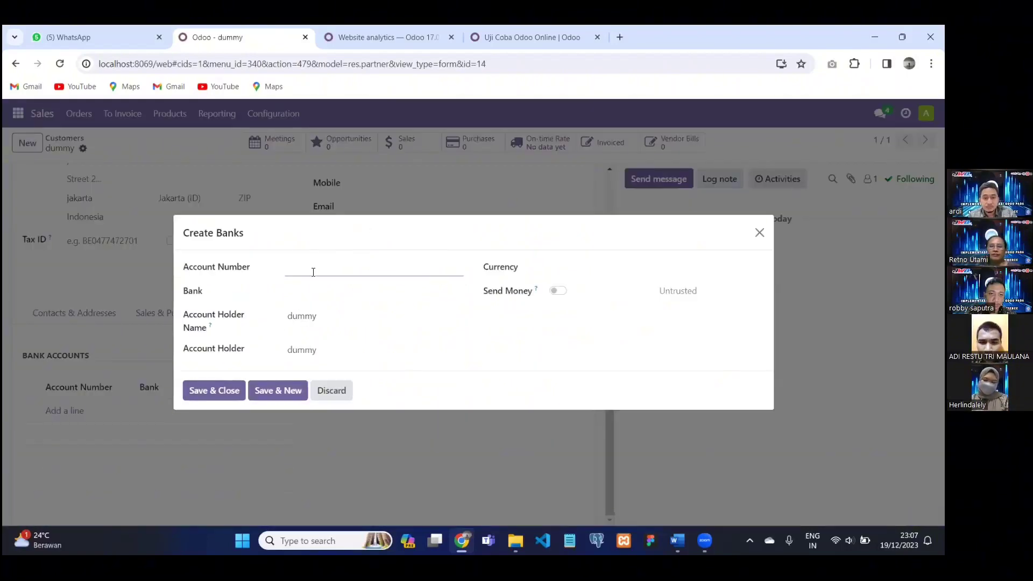
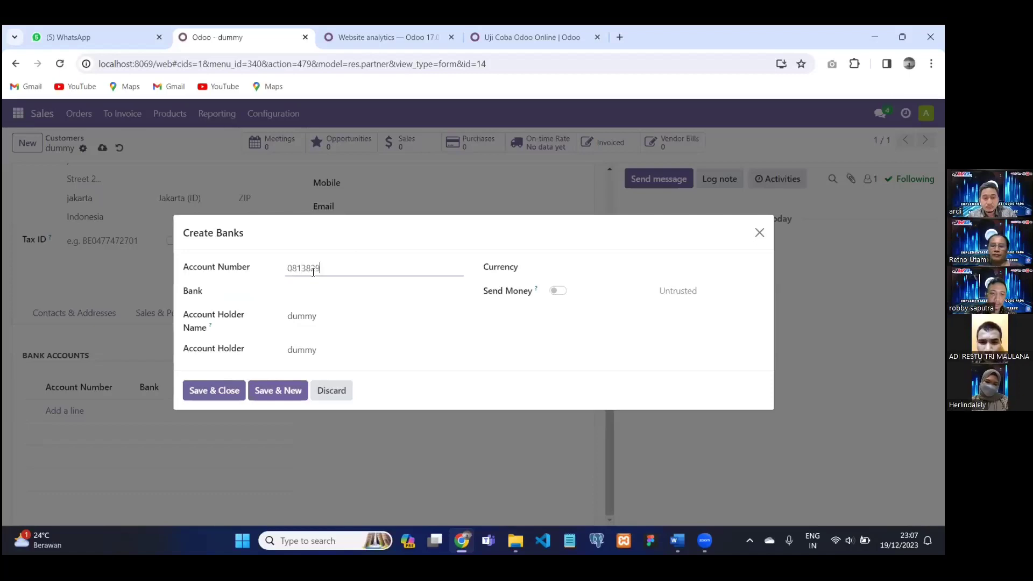
pyautogui.click(325, 288)
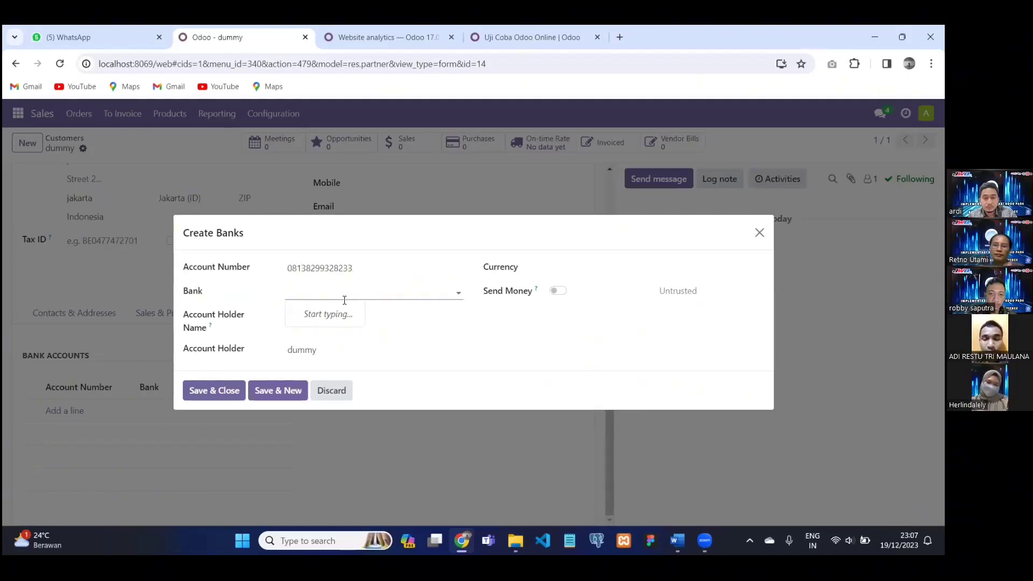
pyautogui.write('bc')
pyautogui.press('BackSpace')
pyautogui.press('BackSpace')
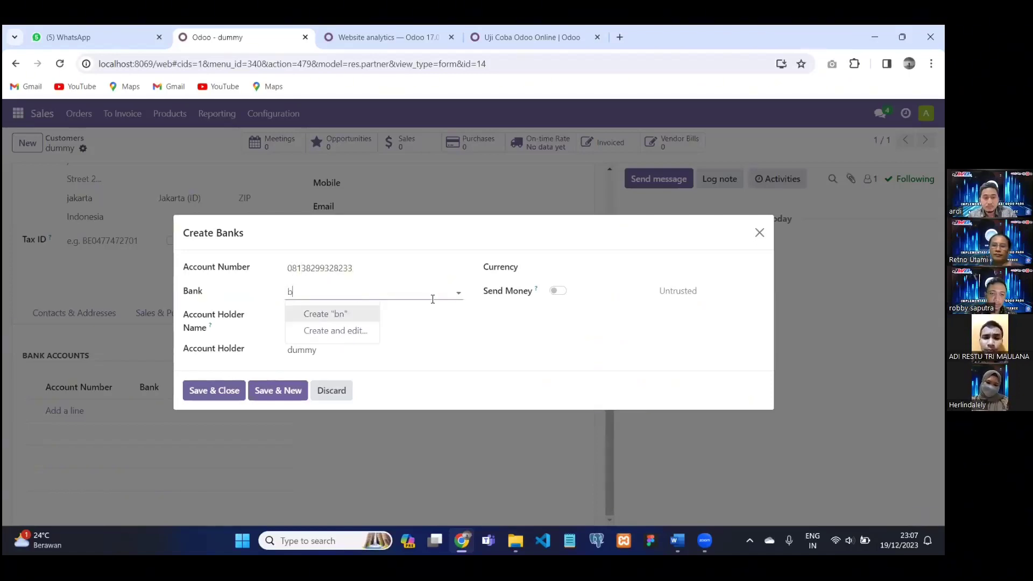
pyautogui.write('BCA')
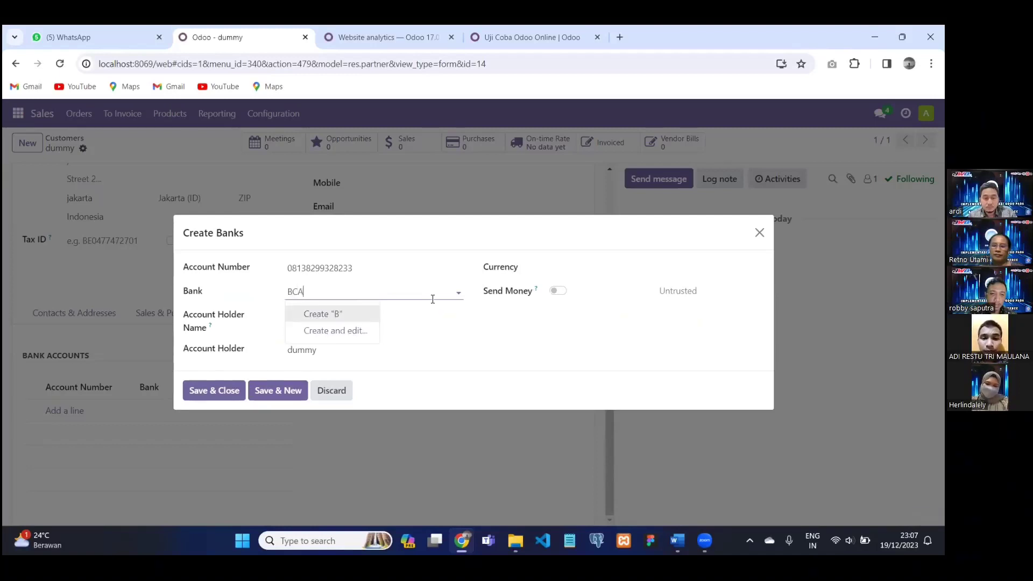
pyautogui.click(373, 317)
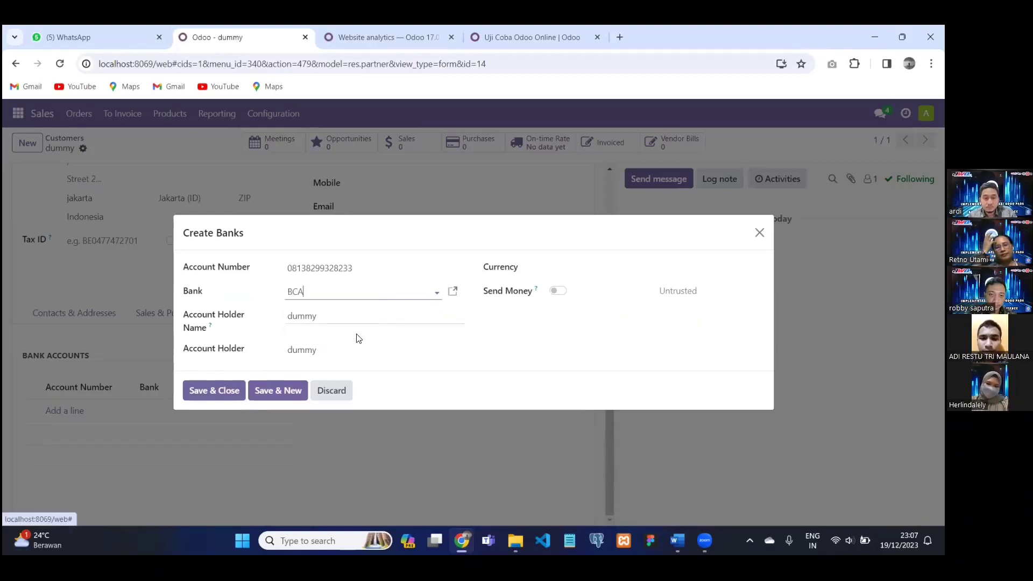
pyautogui.click(227, 390)
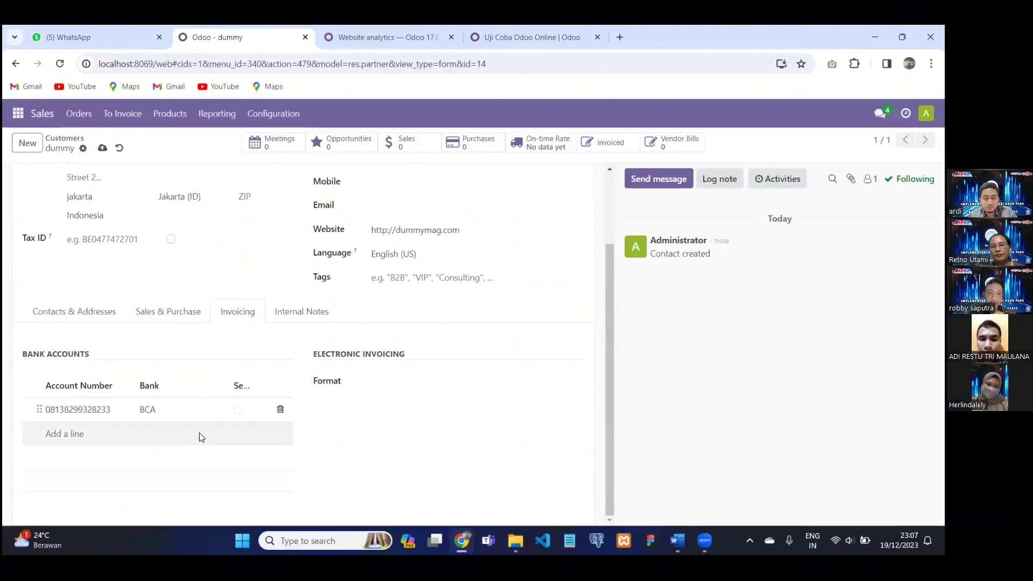
pyautogui.click(296, 317)
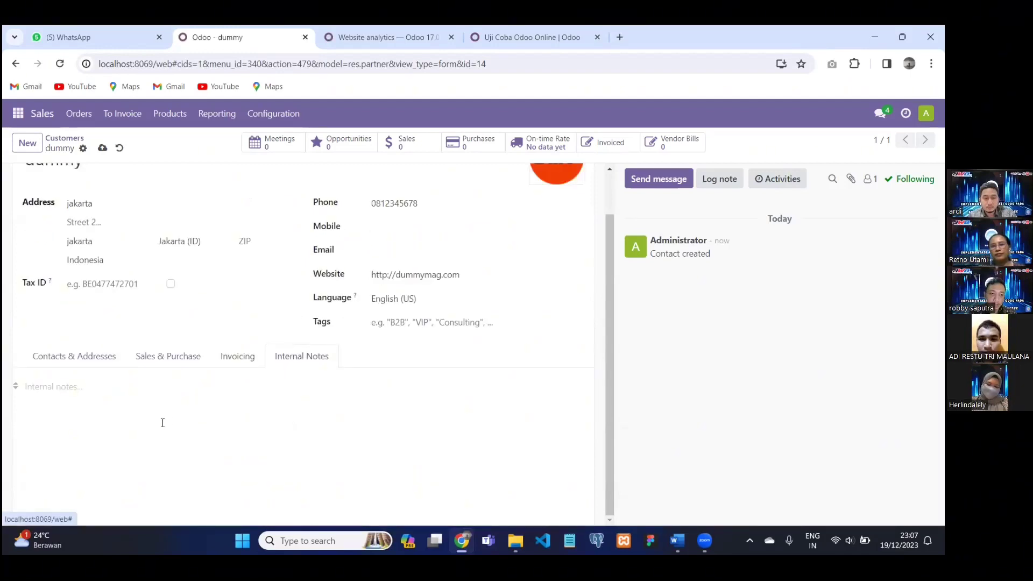
pyautogui.scroll(1, 169, 176)
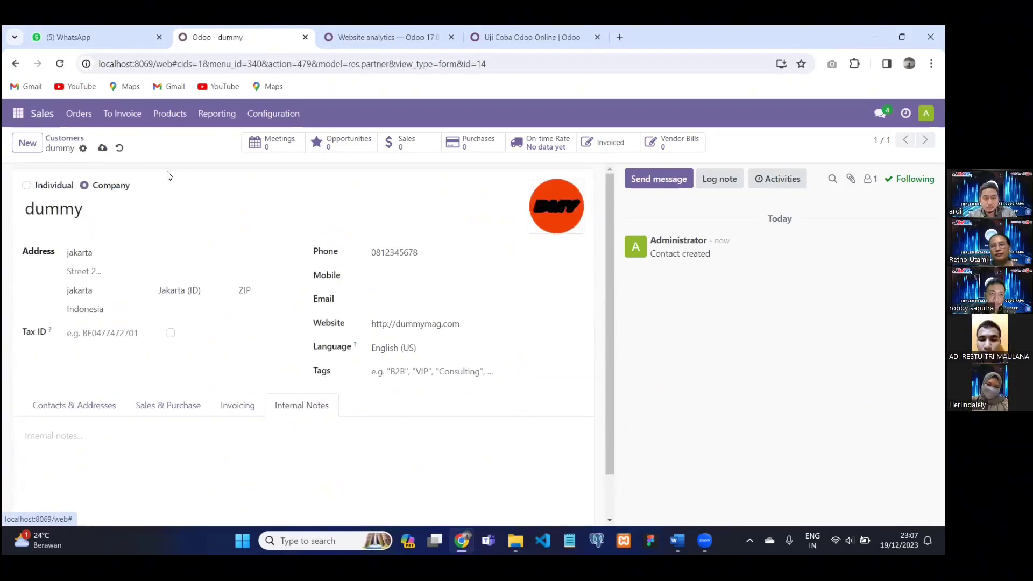
# List the sales orders waiting to be invoiced.
pyautogui.click(122, 115)
pyautogui.click(152, 143)
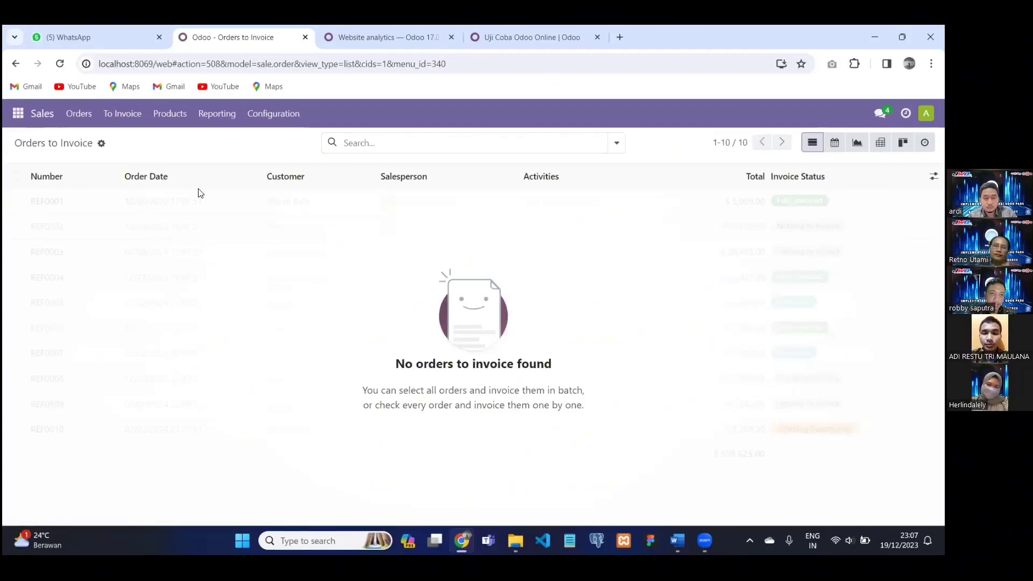
pyautogui.click(101, 143)
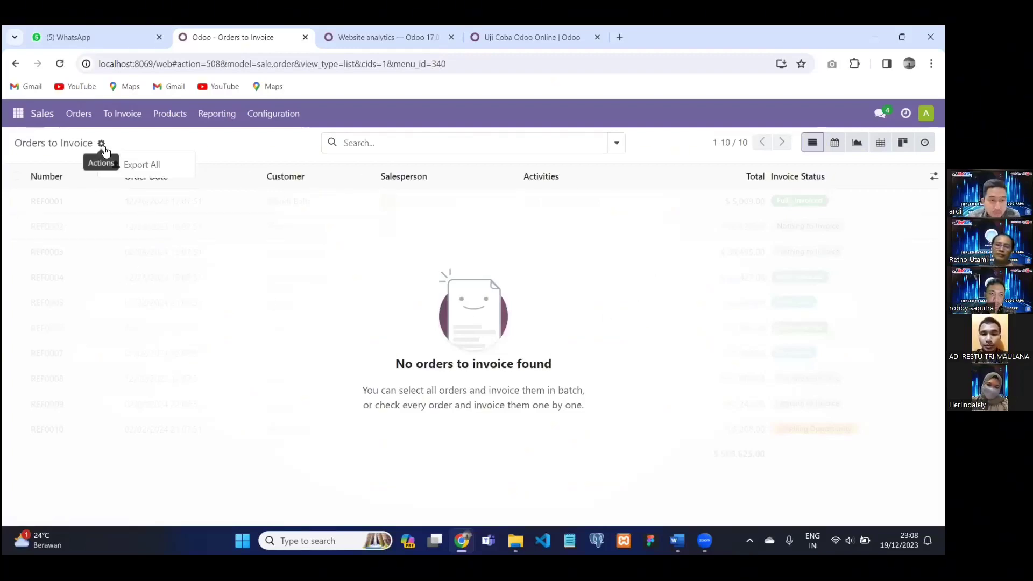
# Switch to the Orders to Upsell list, which shows no orders.
pyautogui.click(123, 115)
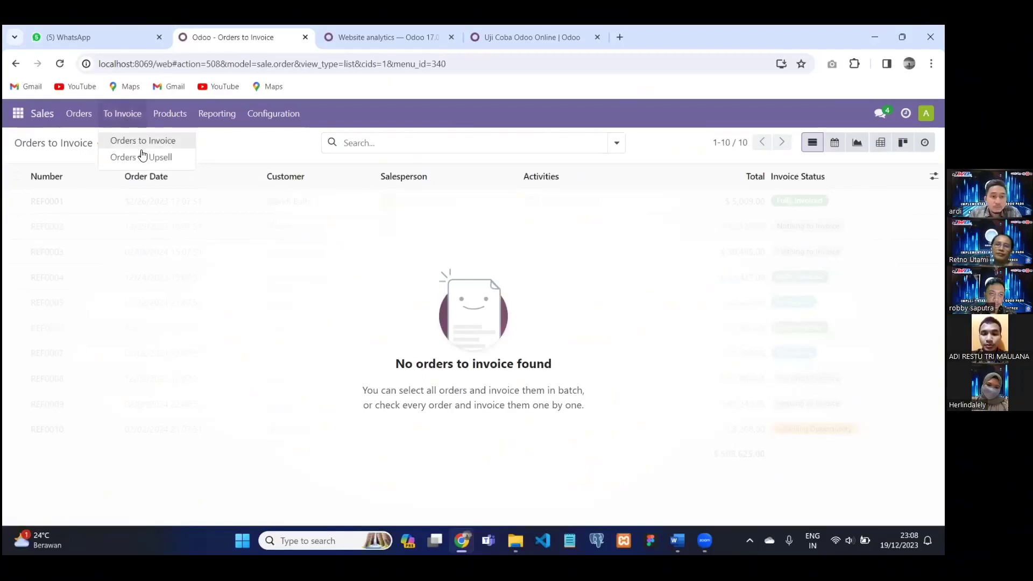
pyautogui.click(146, 160)
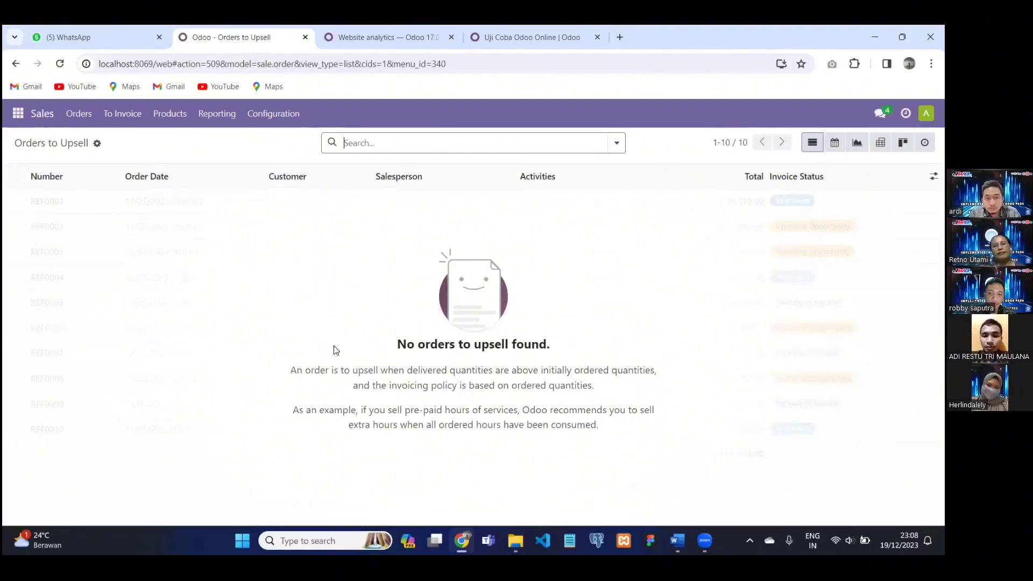
pyautogui.click(136, 119)
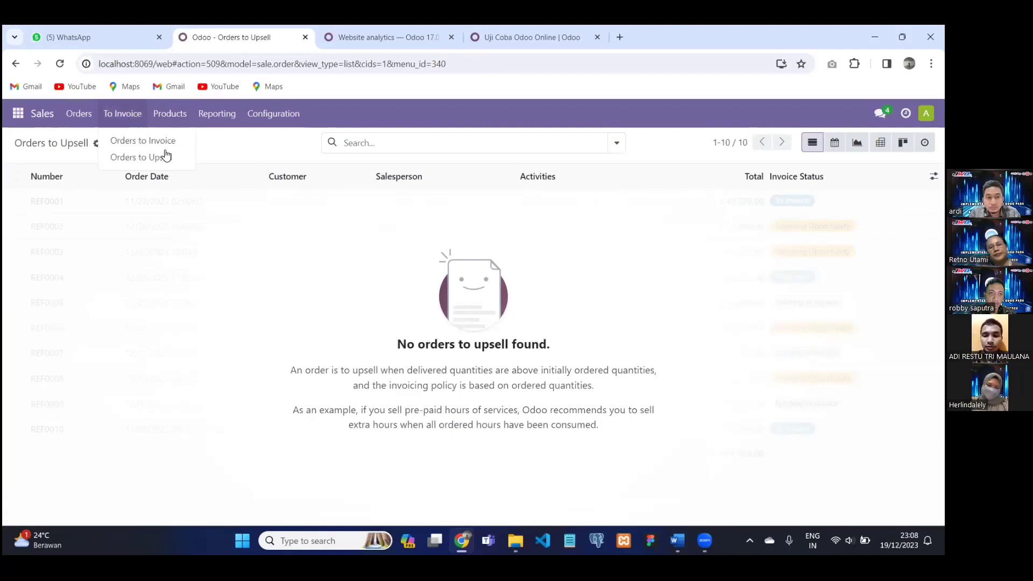
pyautogui.click(226, 242)
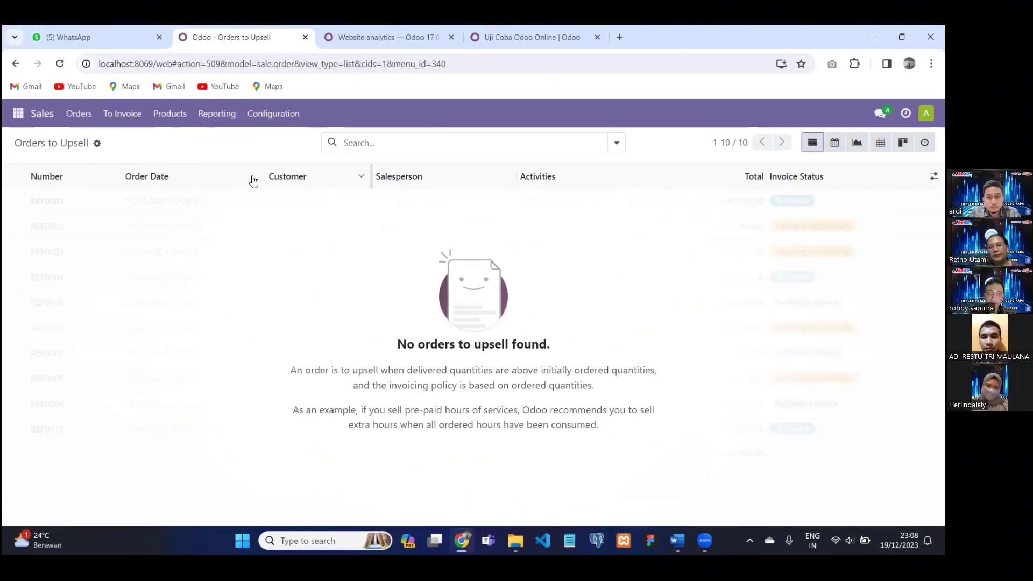
# Open the Sales Analysis report from Reporting.
pyautogui.click(215, 121)
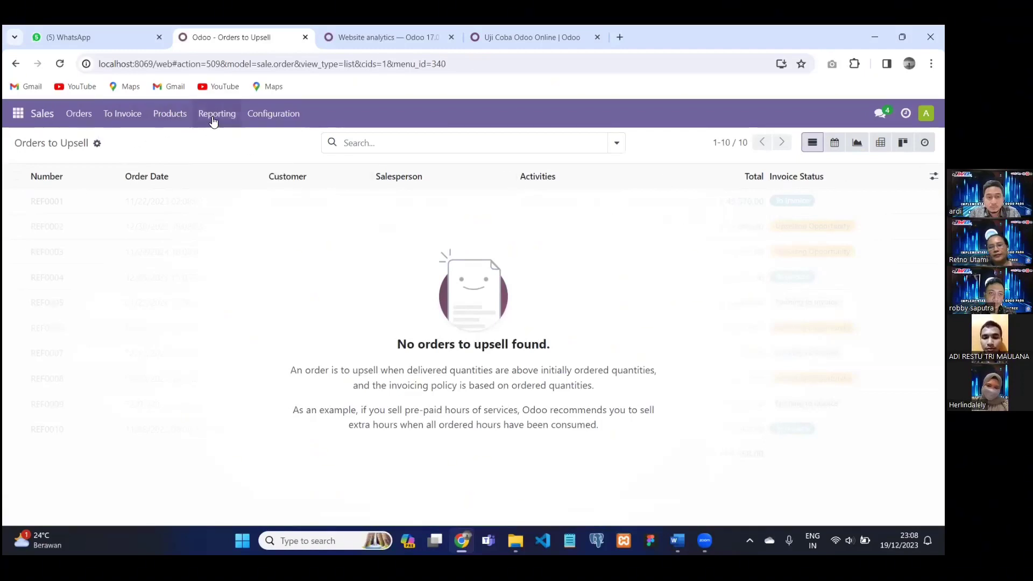
pyautogui.click(215, 121)
pyautogui.click(229, 142)
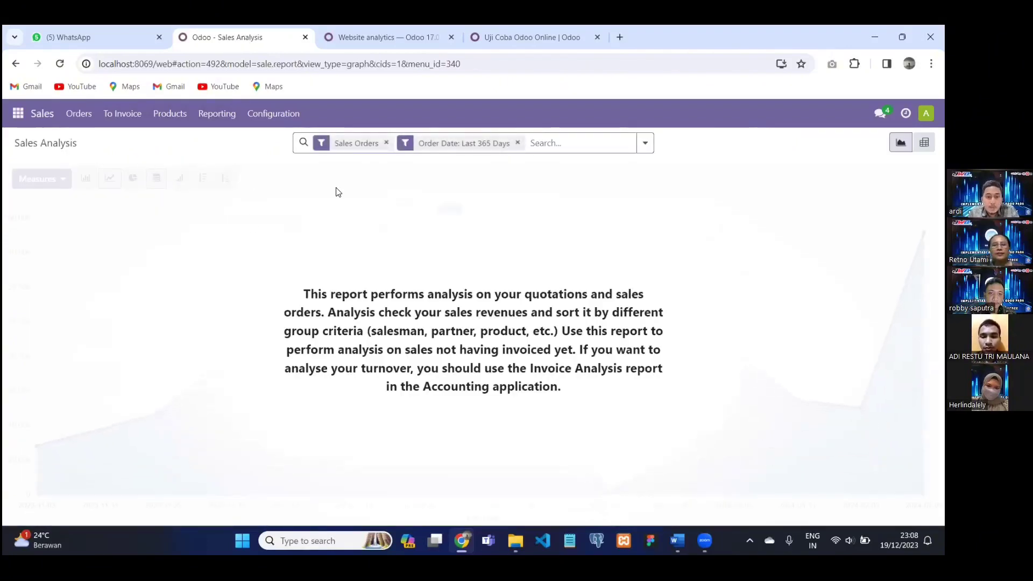
# Switch to the Sales Analysis Products report for sales orders of the last 365 days.
pyautogui.click(233, 120)
pyautogui.click(235, 174)
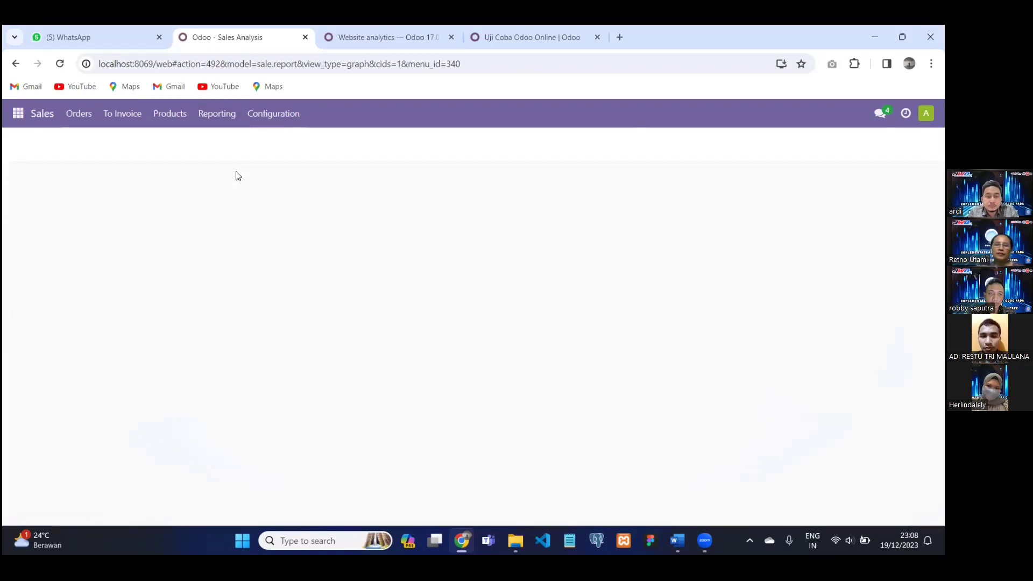
pyautogui.click(227, 121)
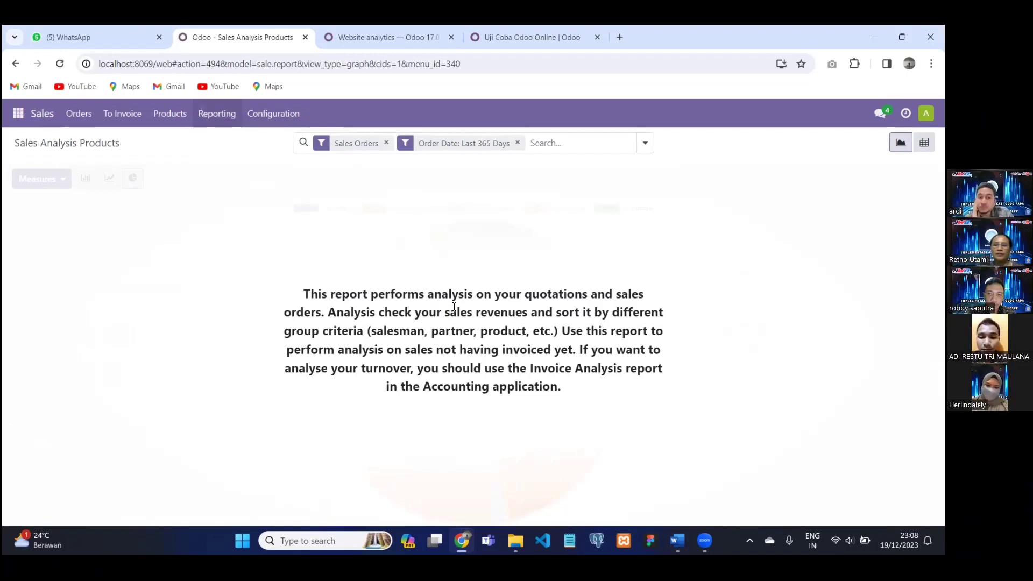
pyautogui.click(275, 121)
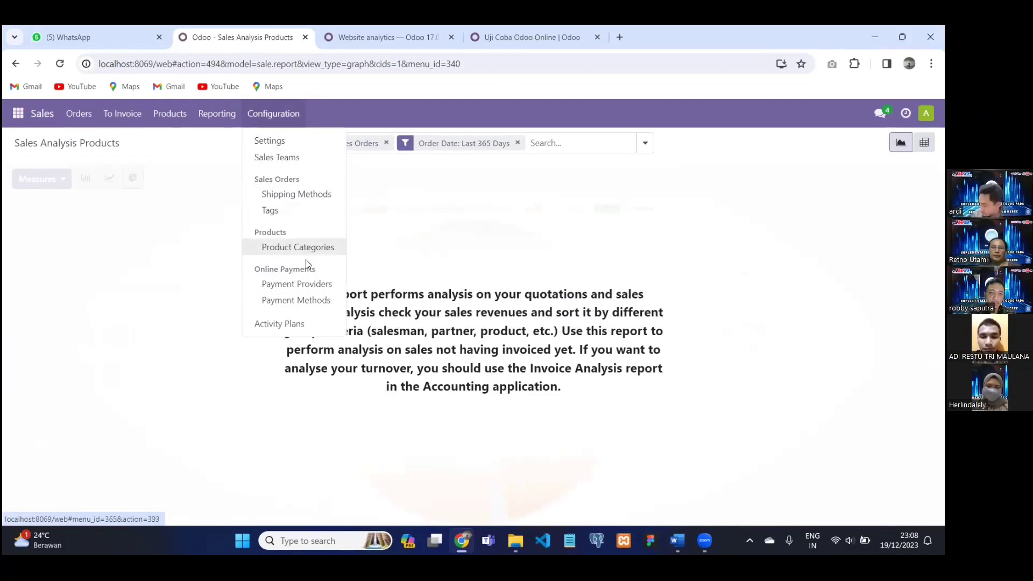
# Draft a new sale order activity plan named 'penjualan', then discard it.
pyautogui.click(291, 325)
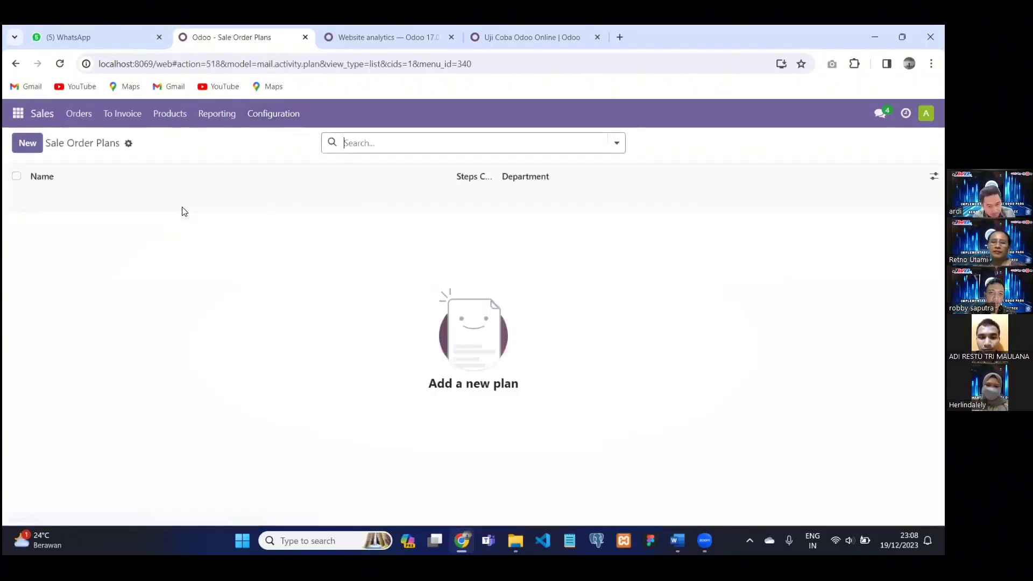
pyautogui.click(24, 144)
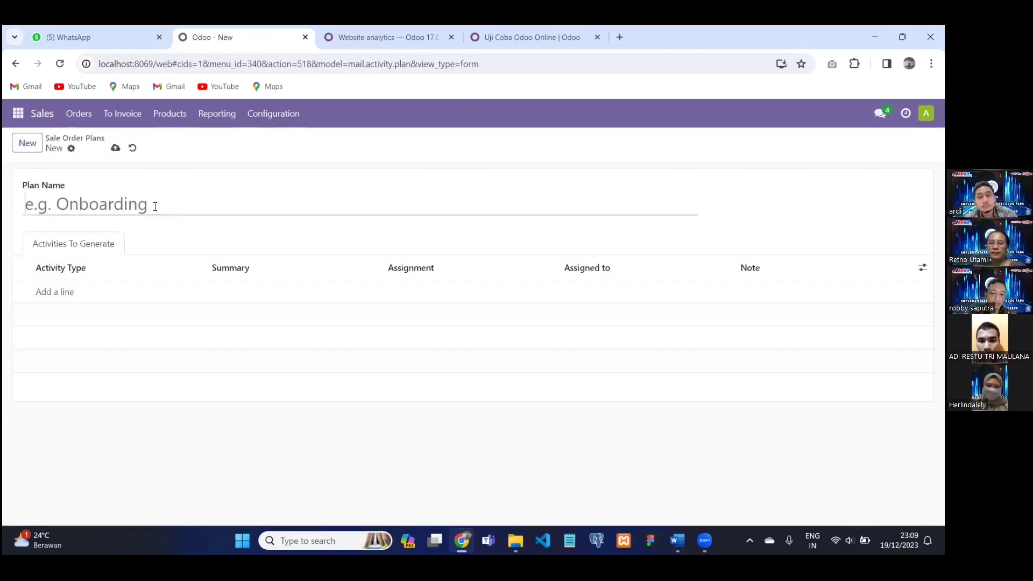
pyautogui.write('penjualan')
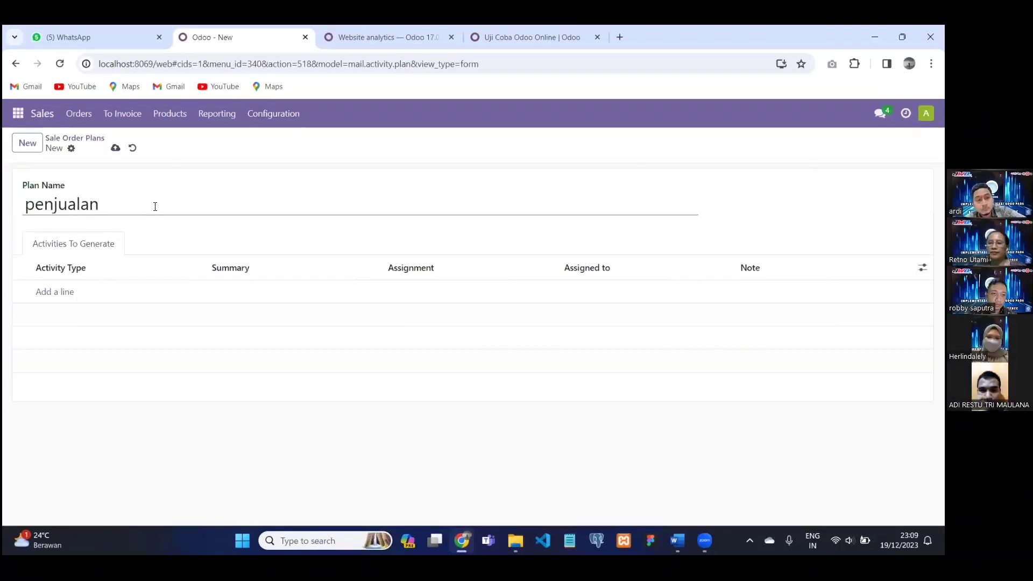
pyautogui.click(119, 273)
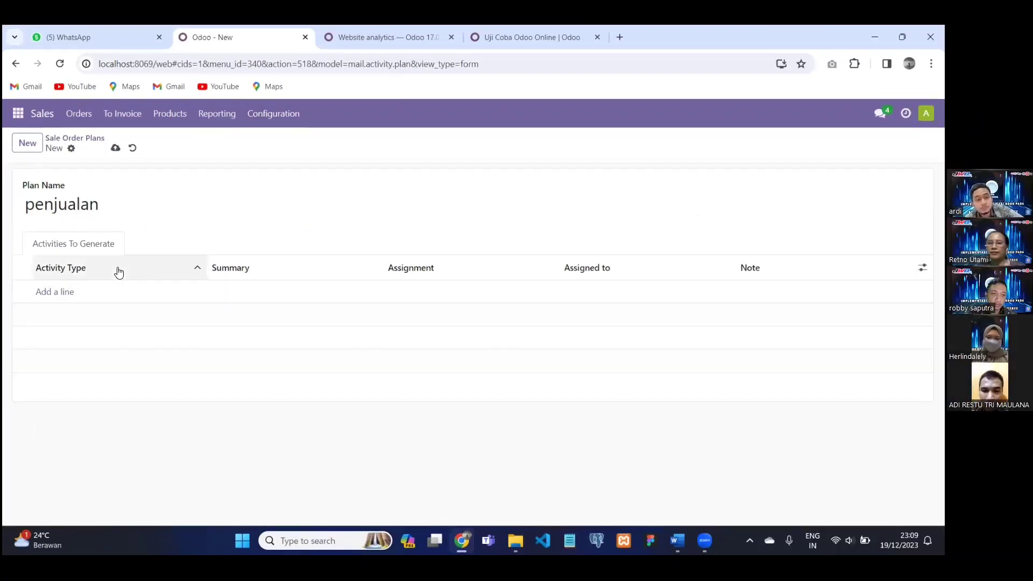
pyautogui.click(823, 269)
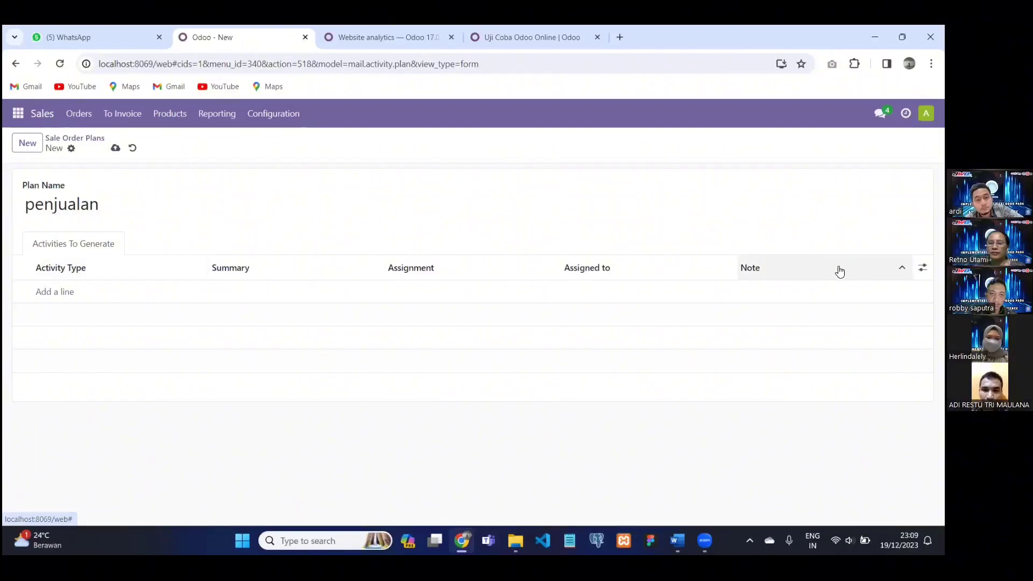
pyautogui.click(133, 147)
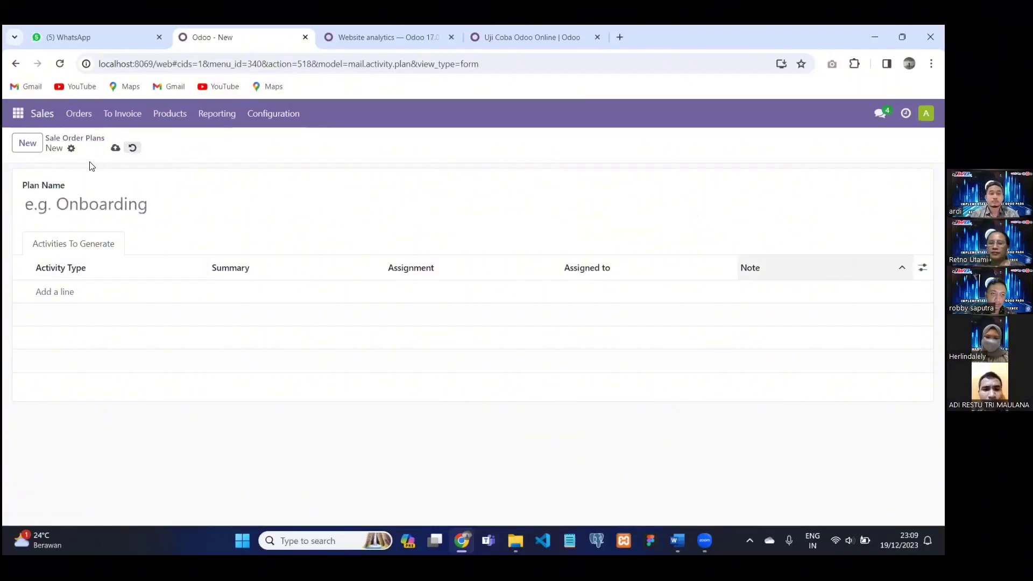
# Start another 'penjualan' plan and discard that draft as well.
pyautogui.click(41, 153)
pyautogui.write('penj')
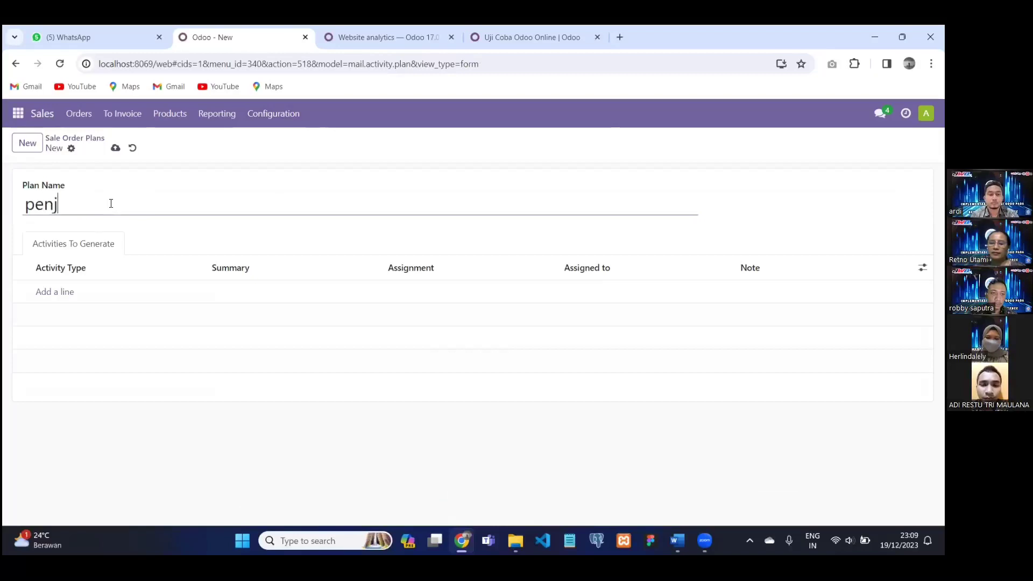
pyautogui.write('ualan')
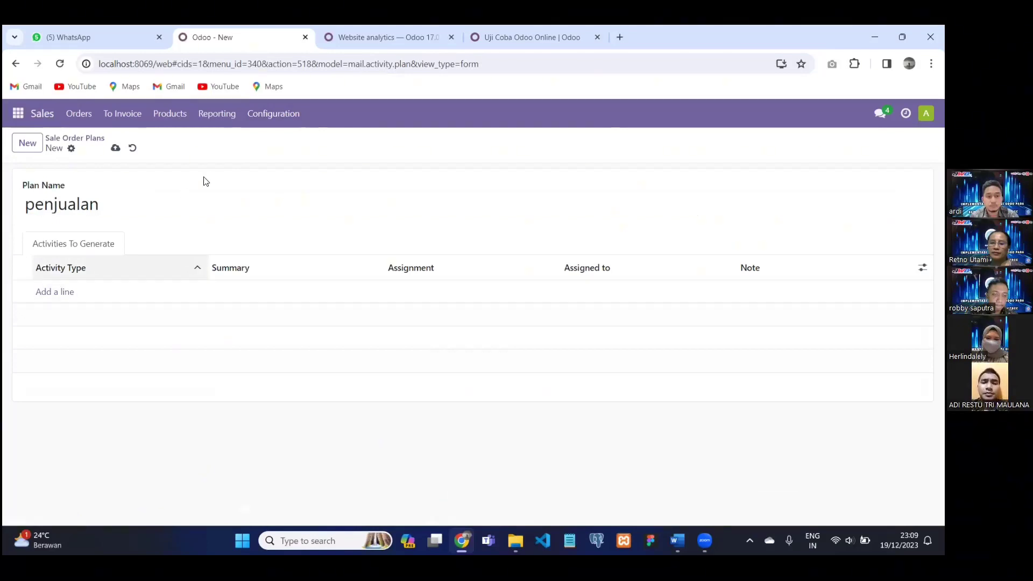
pyautogui.click(264, 113)
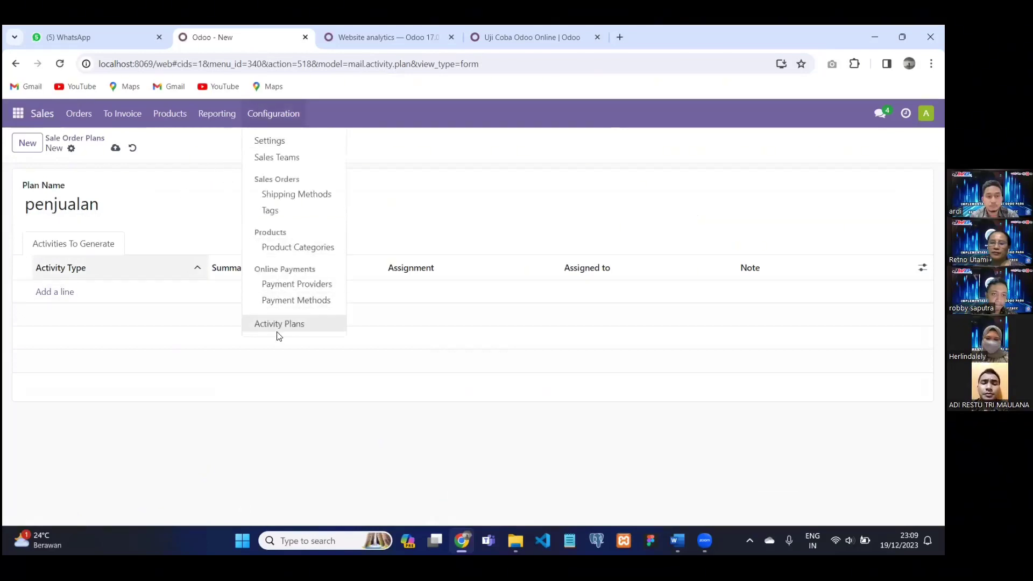
pyautogui.click(126, 192)
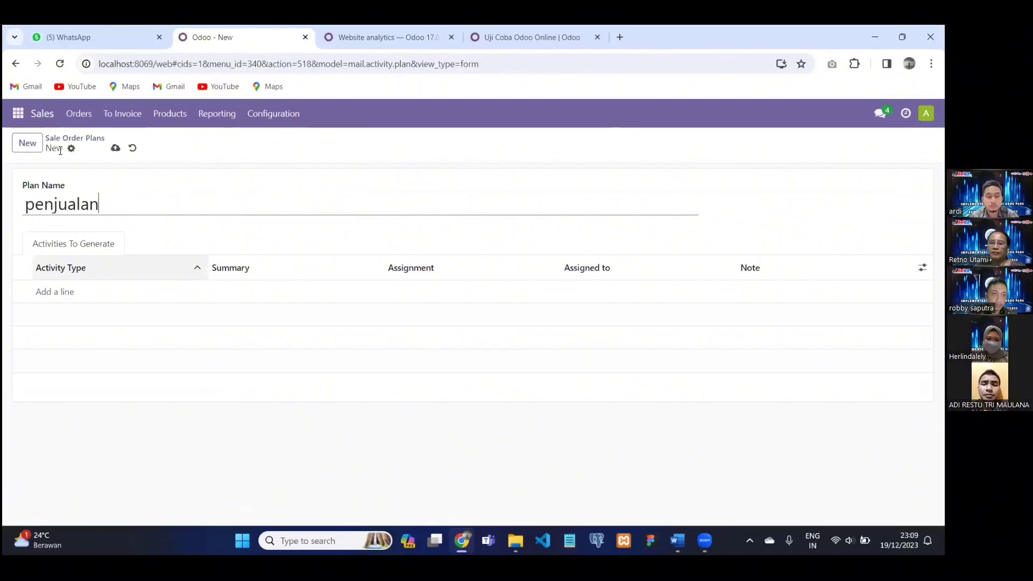
pyautogui.click(79, 151)
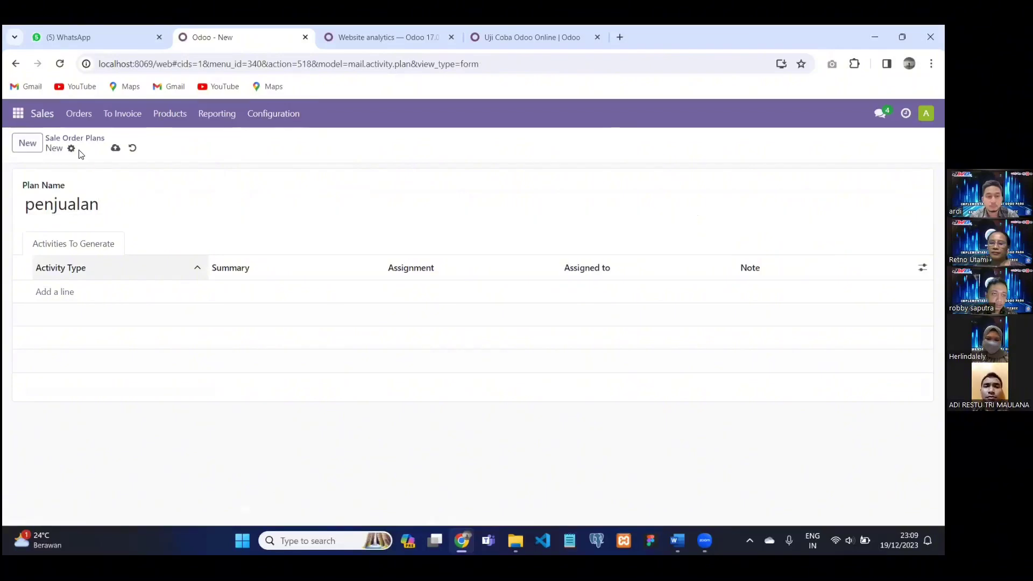
pyautogui.click(132, 148)
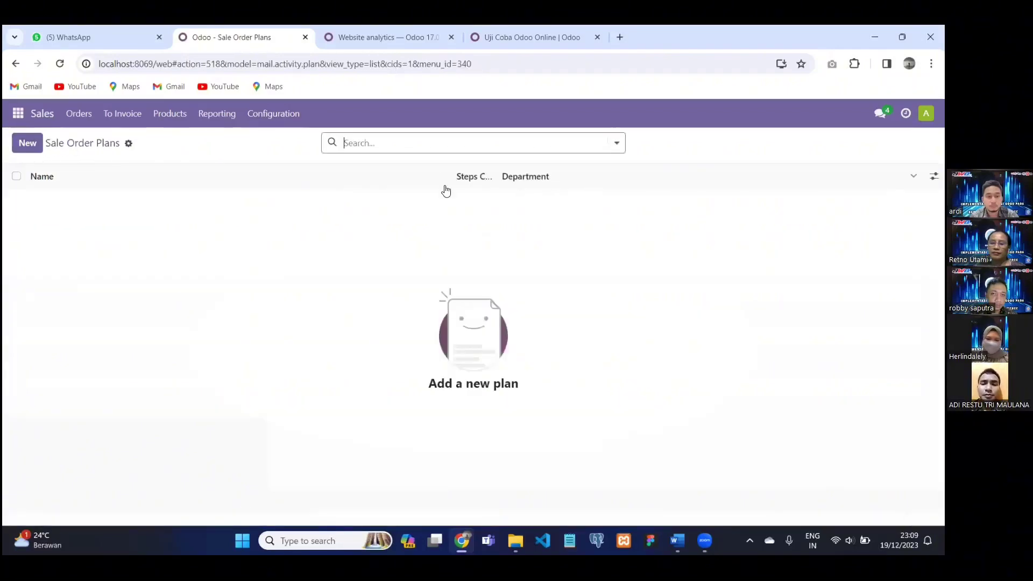
pyautogui.click(276, 114)
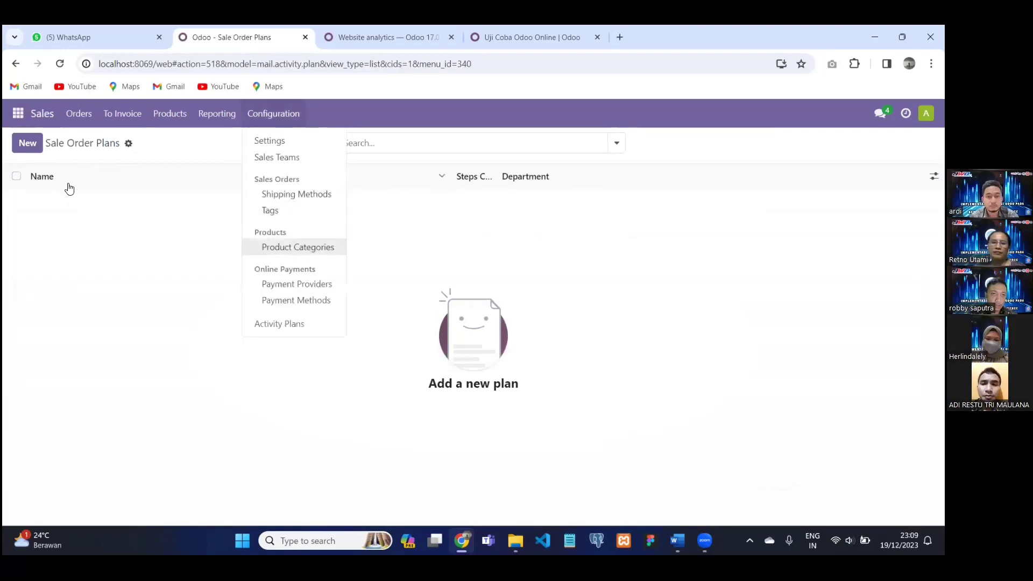
pyautogui.click(79, 122)
pyautogui.click(29, 120)
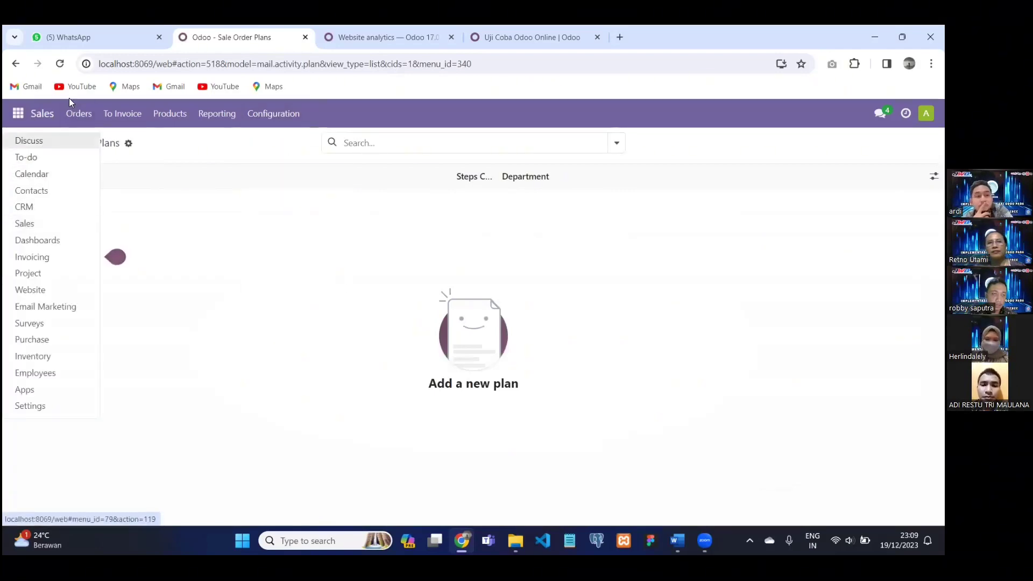
# Open confirmed sales order S00004 from the Quotations list and review its form.
pyautogui.click(88, 123)
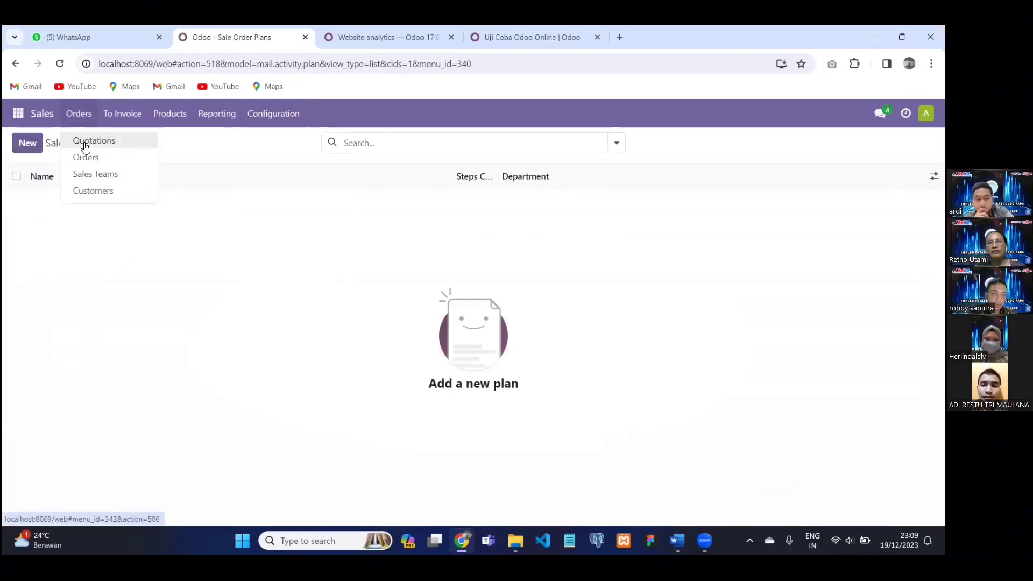
pyautogui.click(99, 144)
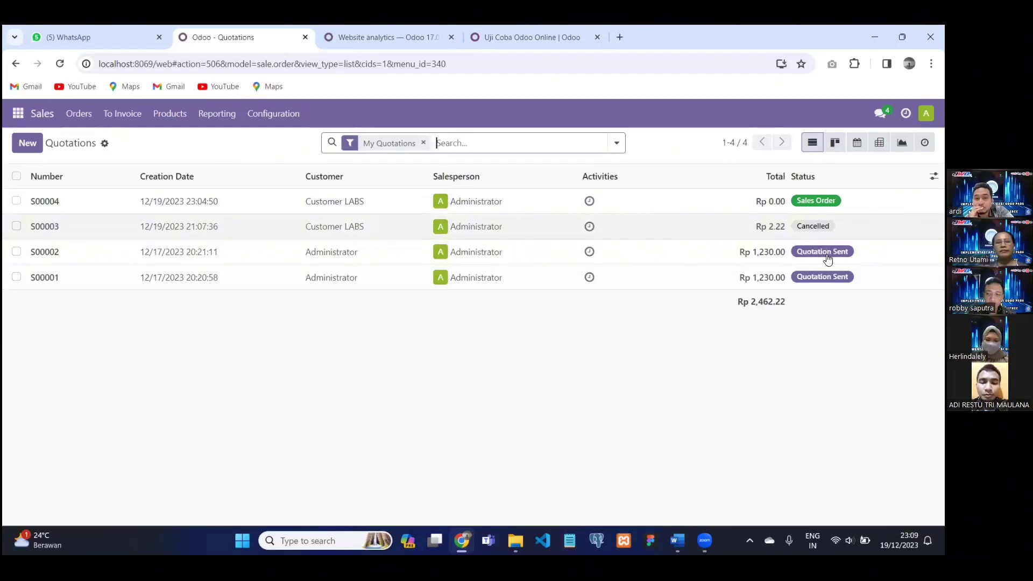
pyautogui.click(828, 204)
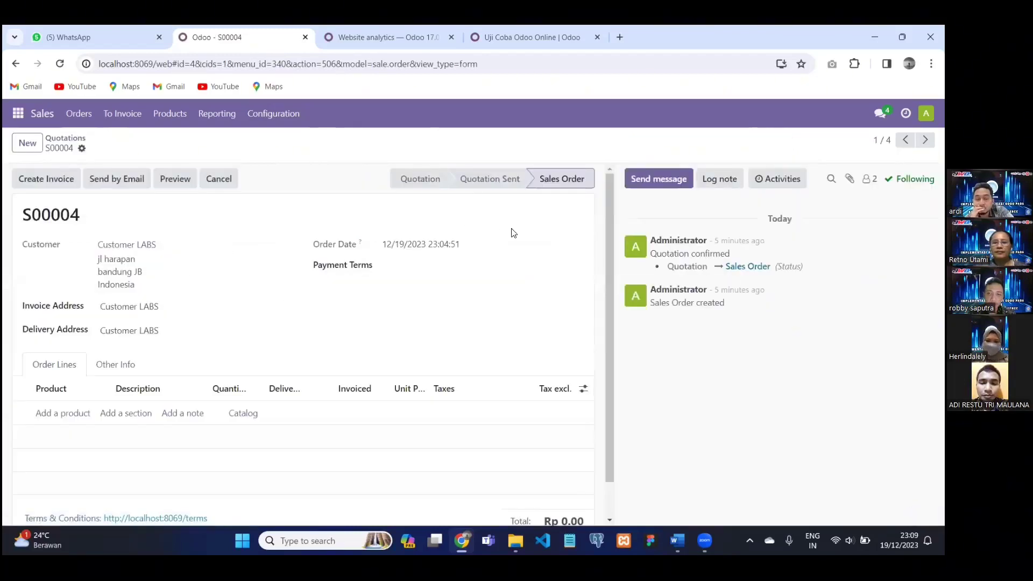
pyautogui.scroll(-1, 474, 269)
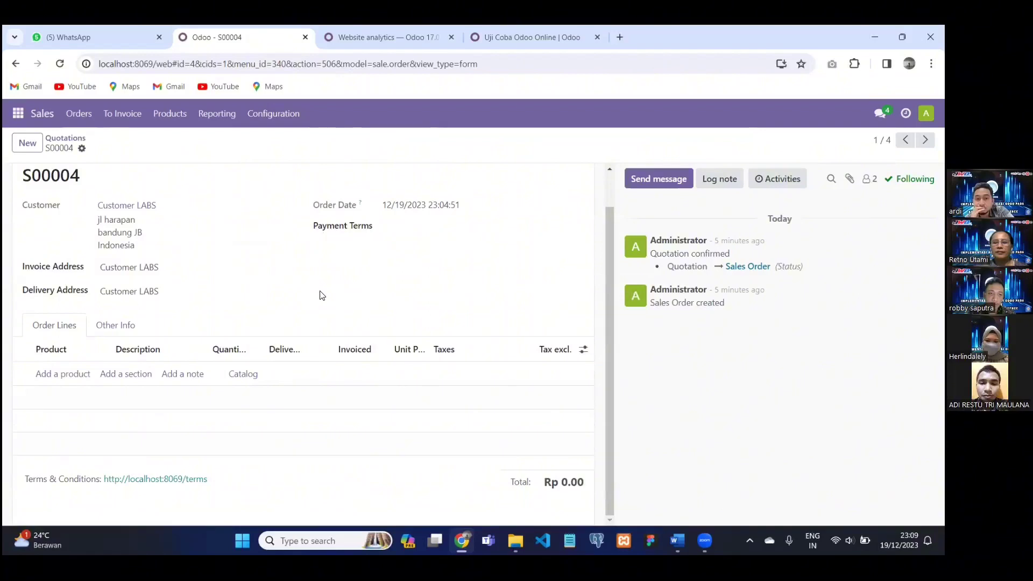
pyautogui.scroll(1, 434, 232)
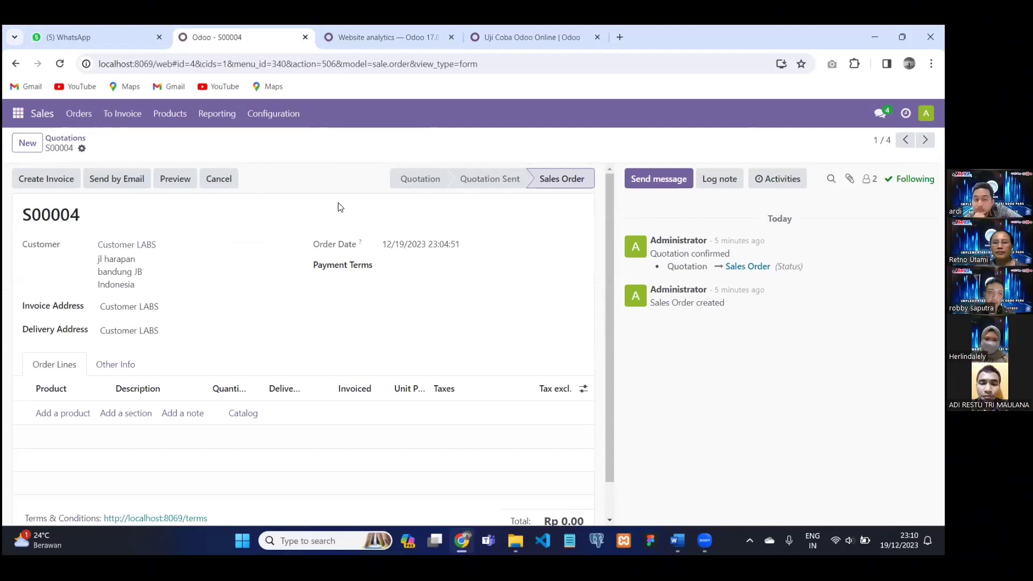
pyautogui.click(22, 114)
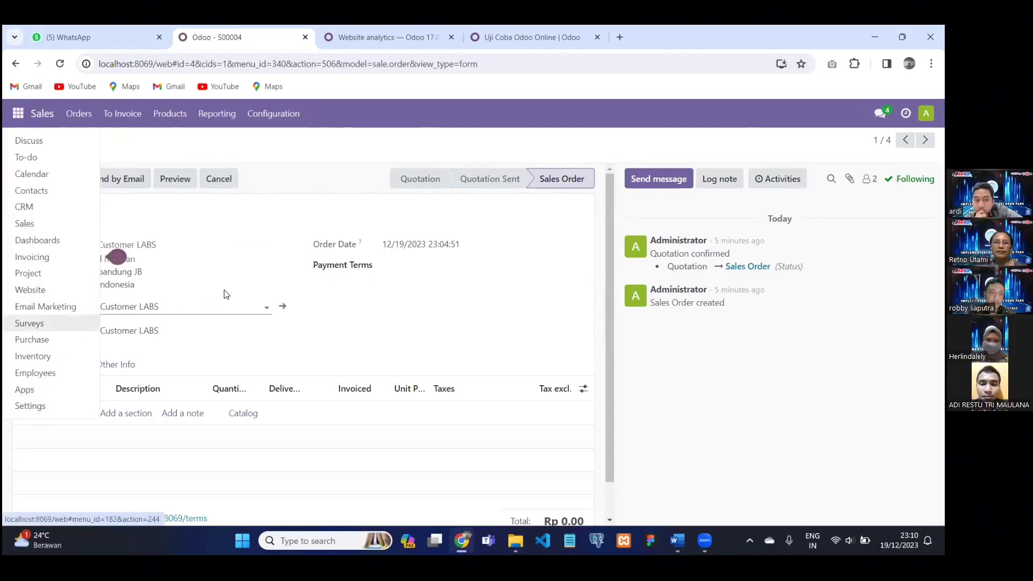